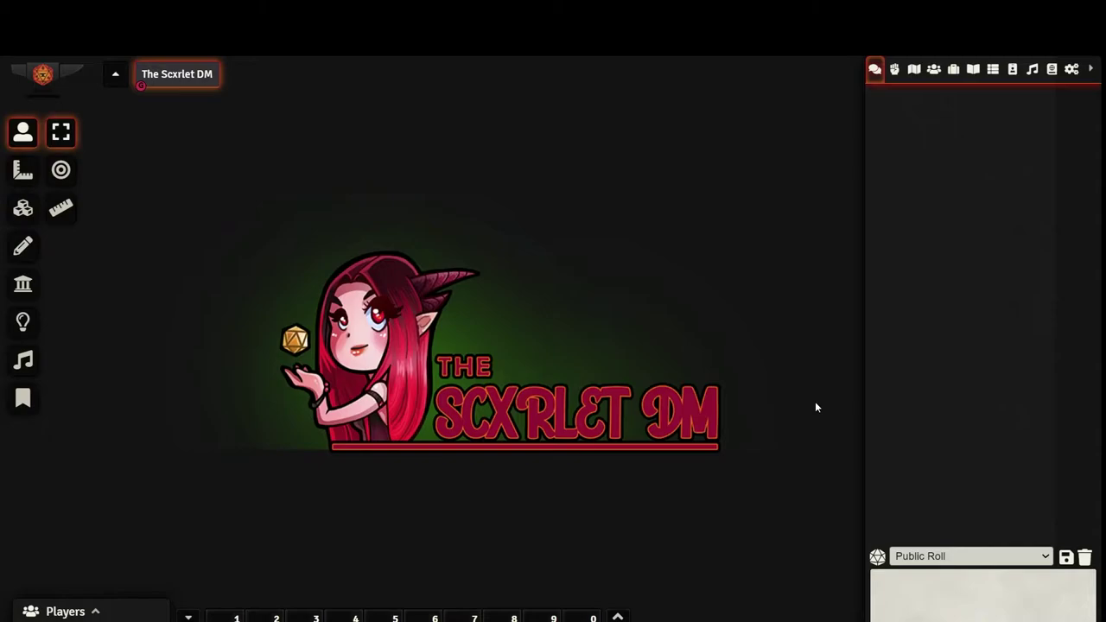
Step: Create a new scene named "Ram Head Tavern"
left_click(914, 70)
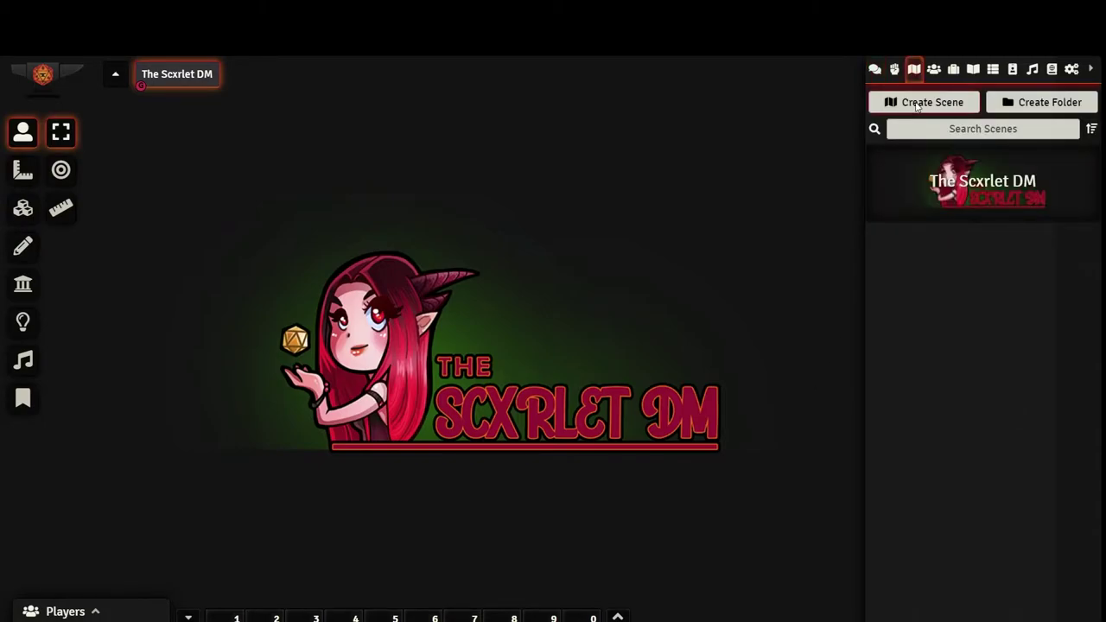
left_click(916, 104)
left_click(786, 138)
type("Ram")
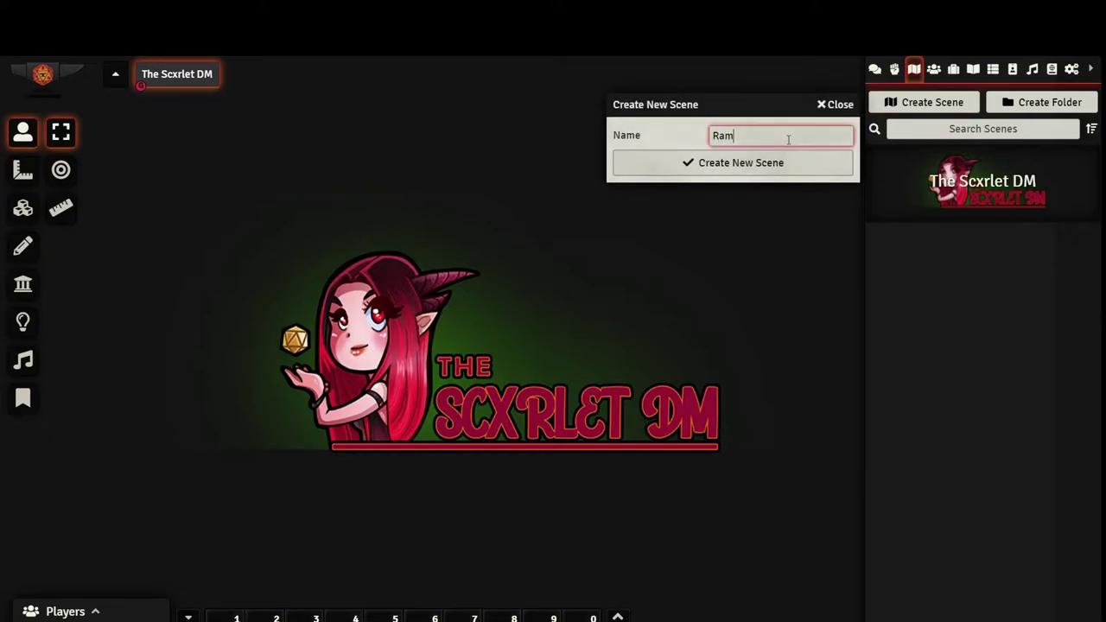
type(" Head Tavern")
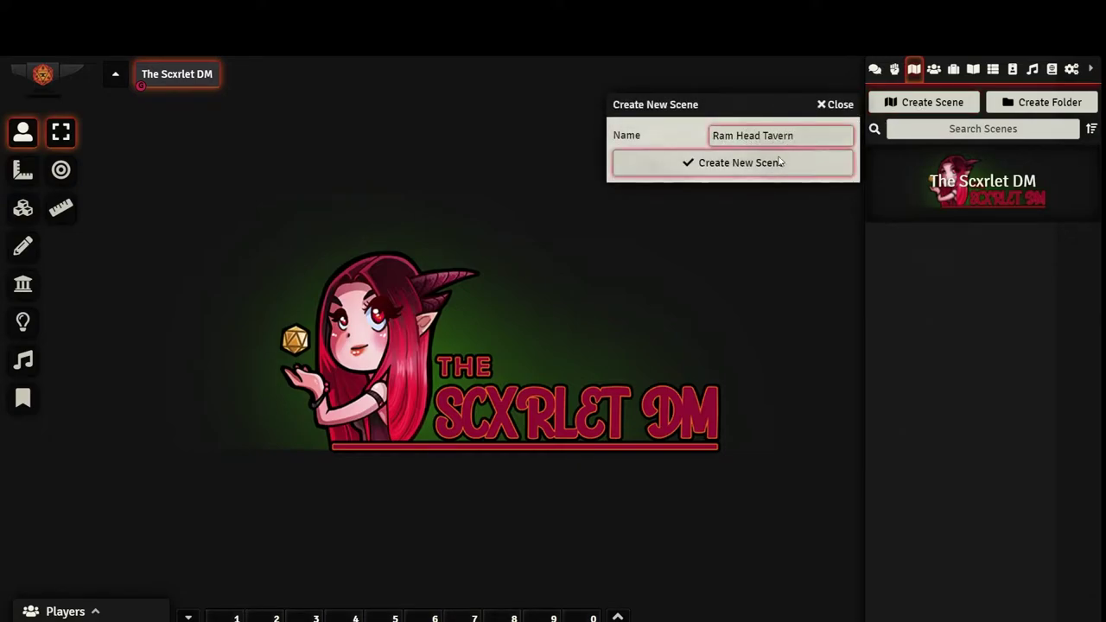
left_click(773, 164)
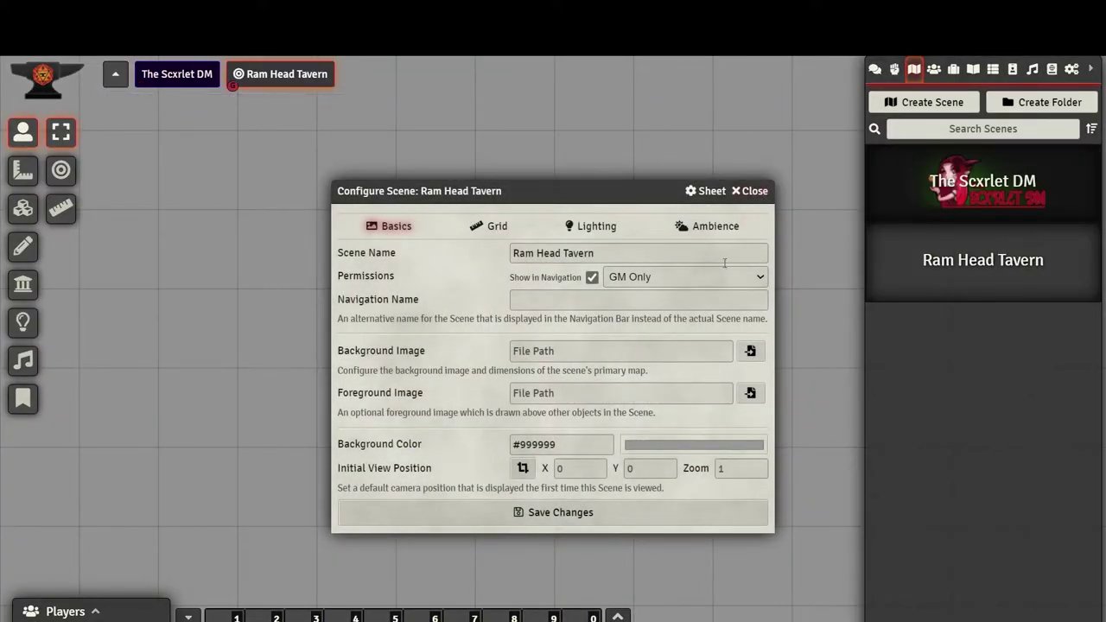
Step: Set the scene's background image to Ram Head Tavern.jpg from maps/Oneshot Maps, save it and accept the scene dimension change
left_click(750, 351)
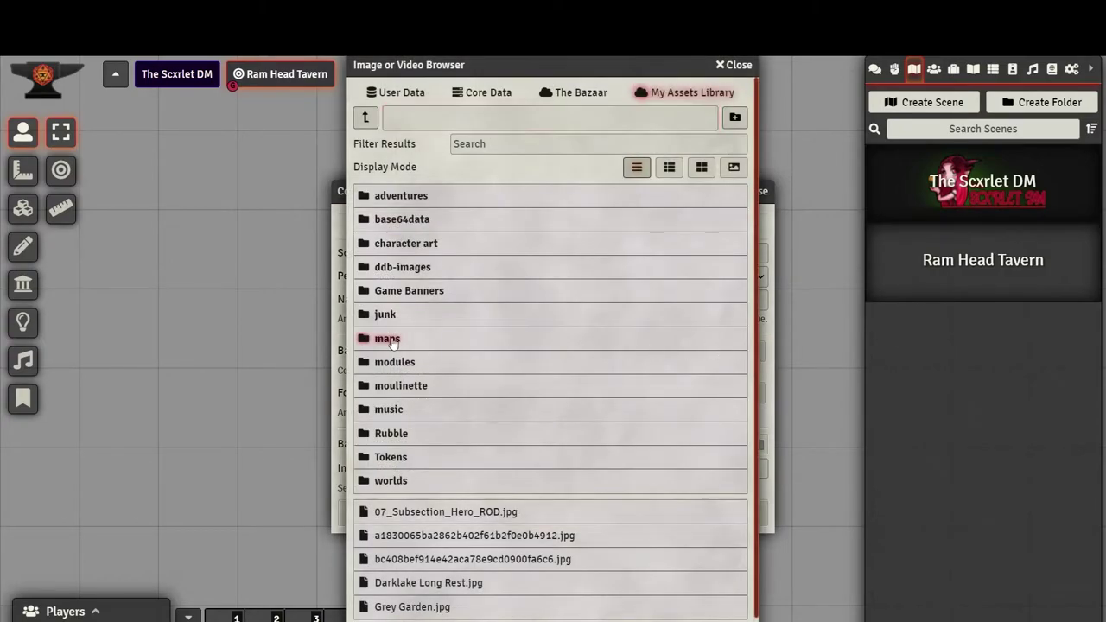
left_click(388, 339)
left_click(406, 218)
left_click(424, 195)
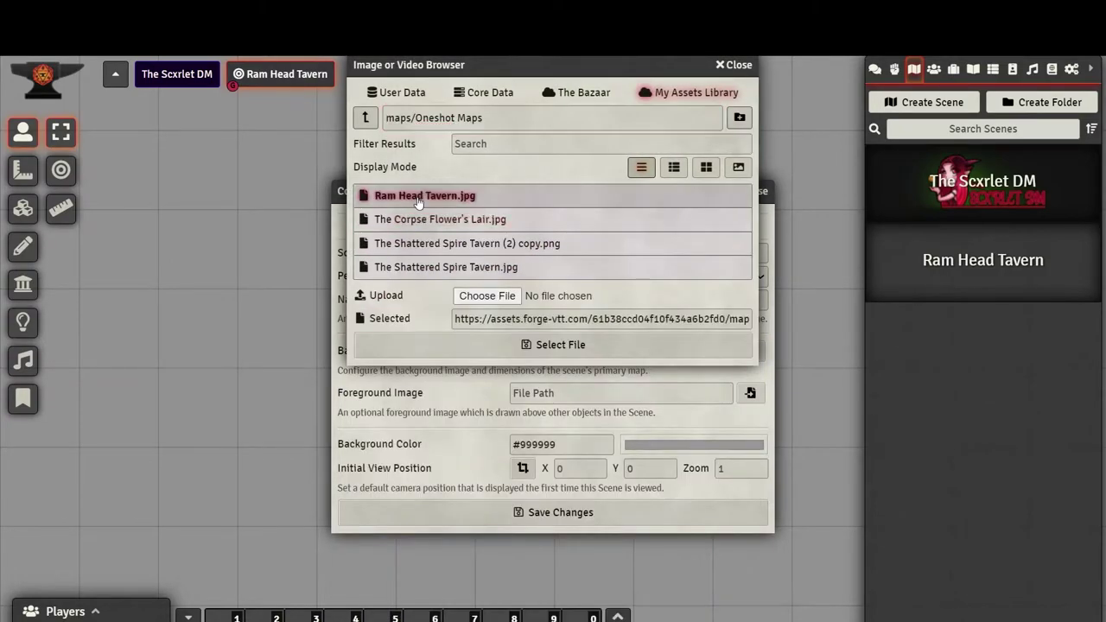
left_click(547, 346)
left_click(561, 512)
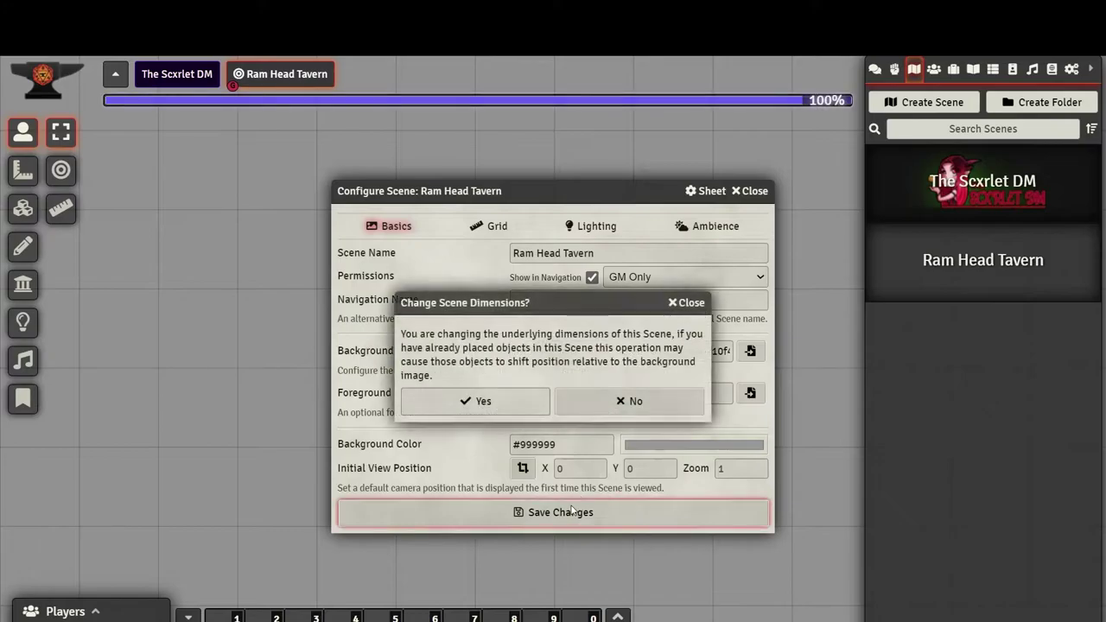
left_click(497, 399)
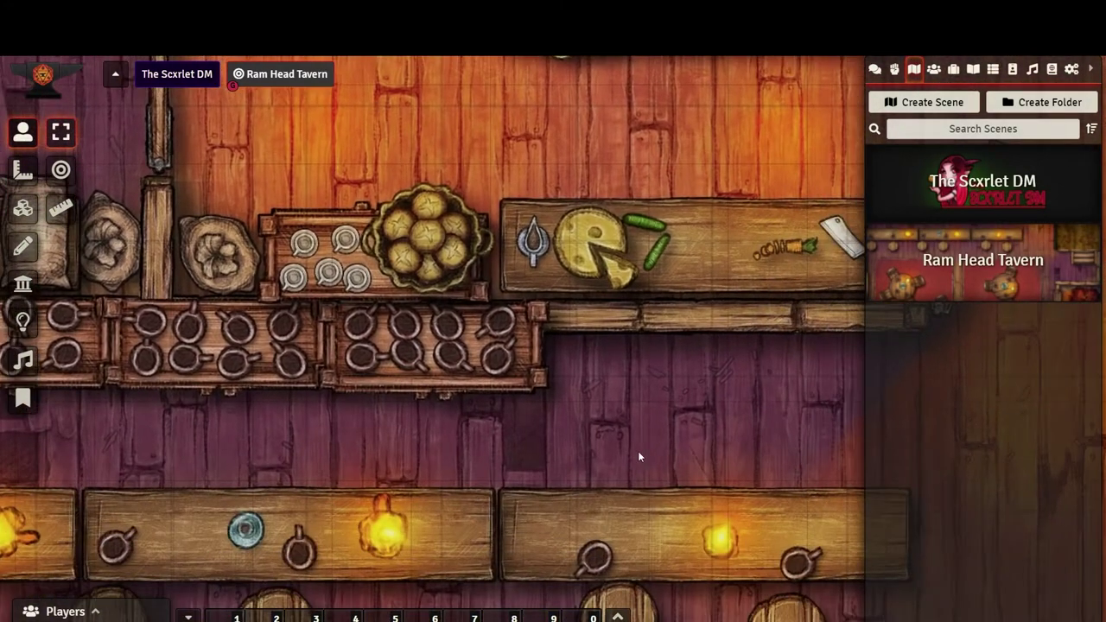
Step: Look over the loaded tavern map and check the Ram Head Tavern scene's basic settings
left_click_drag(638, 457, 381, 104)
scroll(530, 269, "down", 10)
scroll(555, 419, "up", 3)
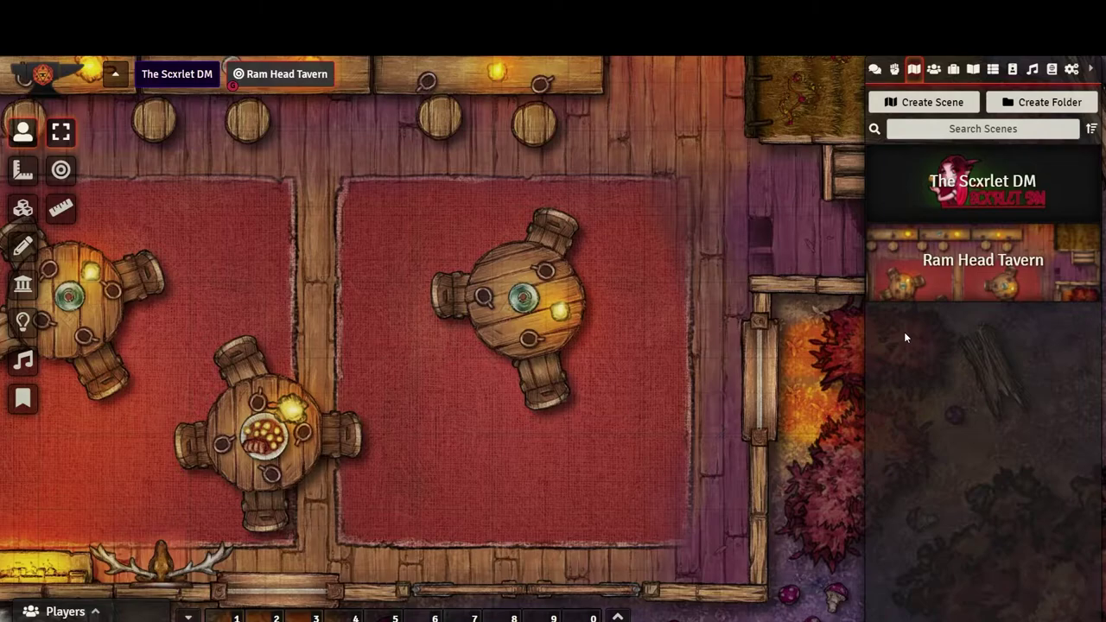
left_click(959, 290)
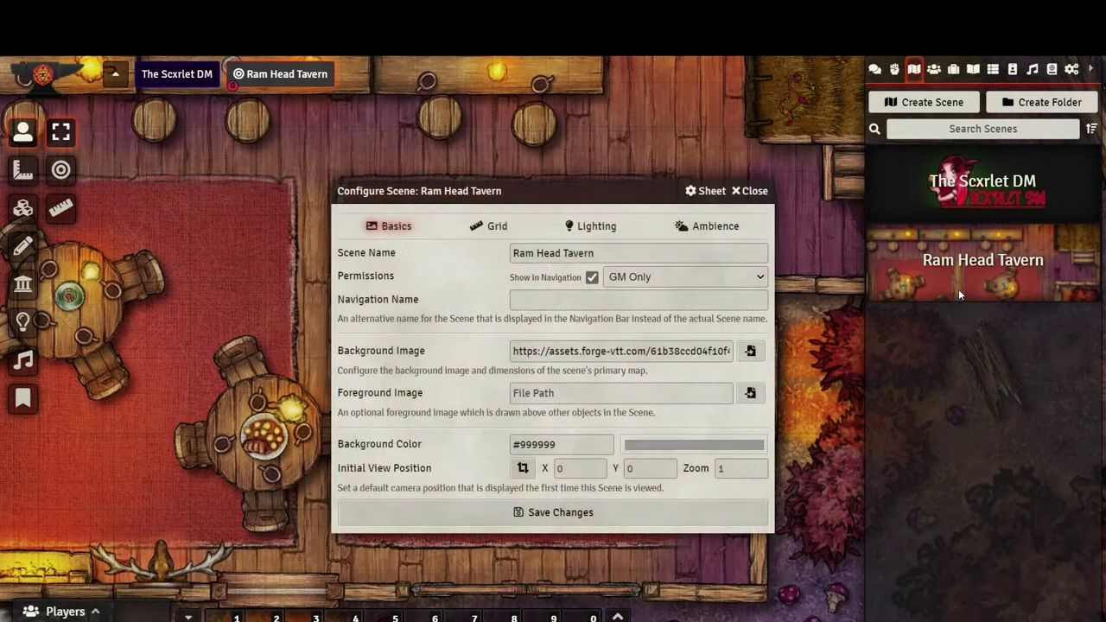
left_click(750, 192)
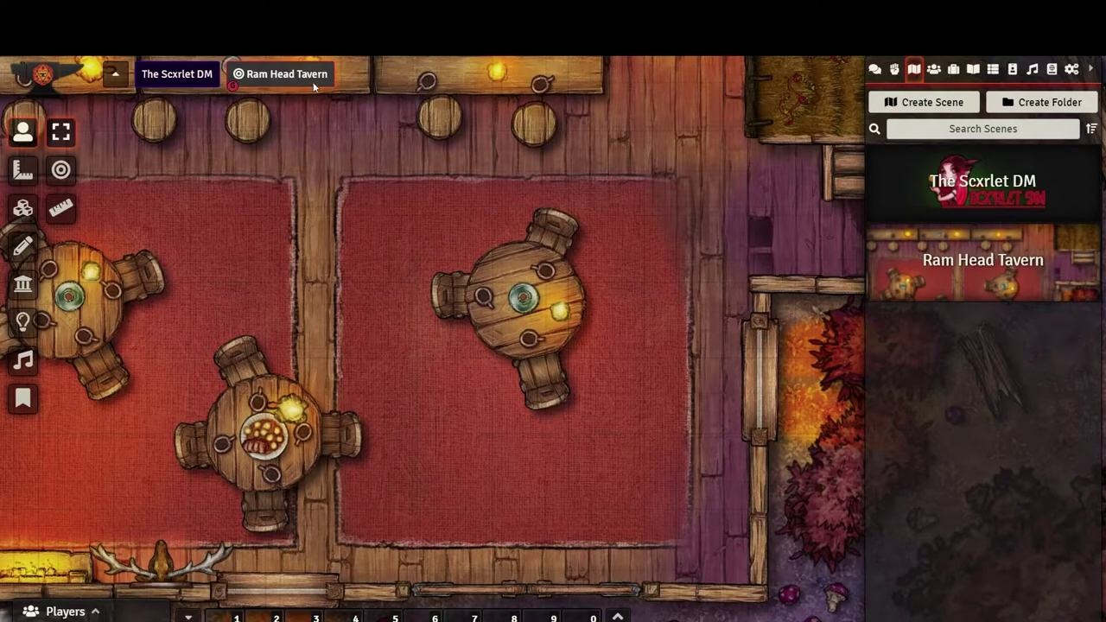
Step: Take Ram Head Tavern out of the scene navigation, re-enable Show in Navigation in its configuration and save
right_click(314, 85)
left_click(275, 104)
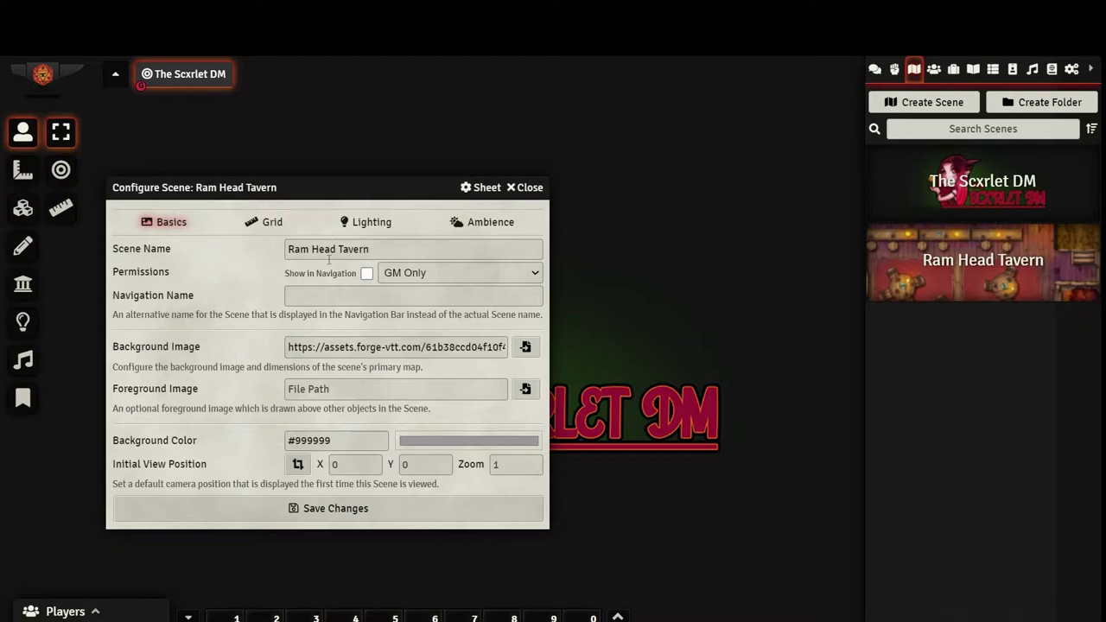
left_click(366, 273)
left_click(373, 512)
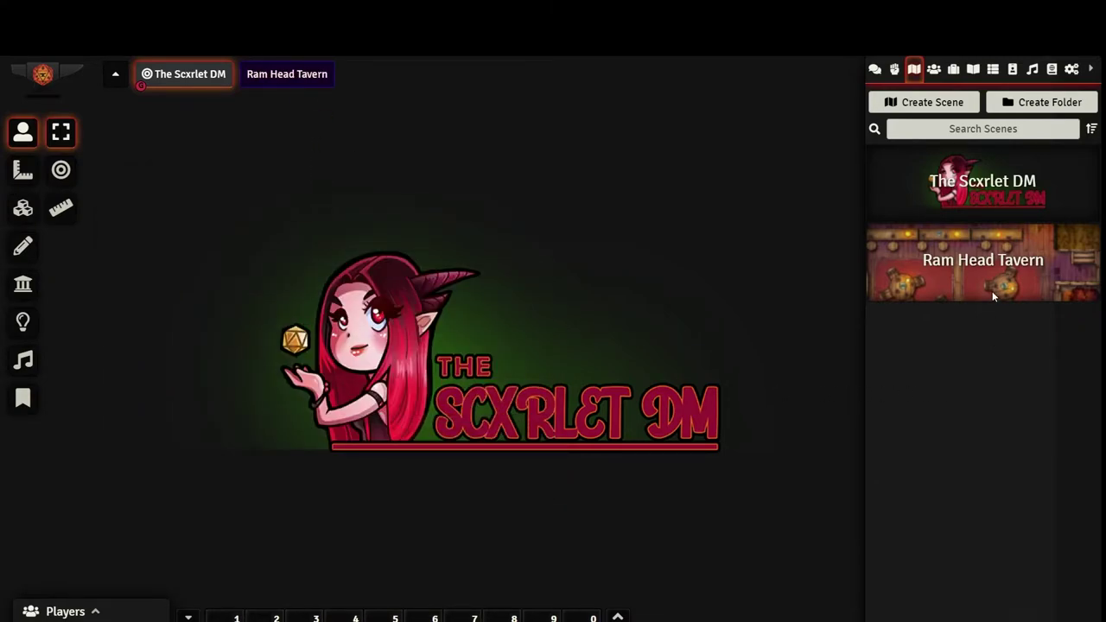
Step: View the Ram Head Tavern scene, set its navigation name to "Shady Tavern" and save
left_click(276, 77)
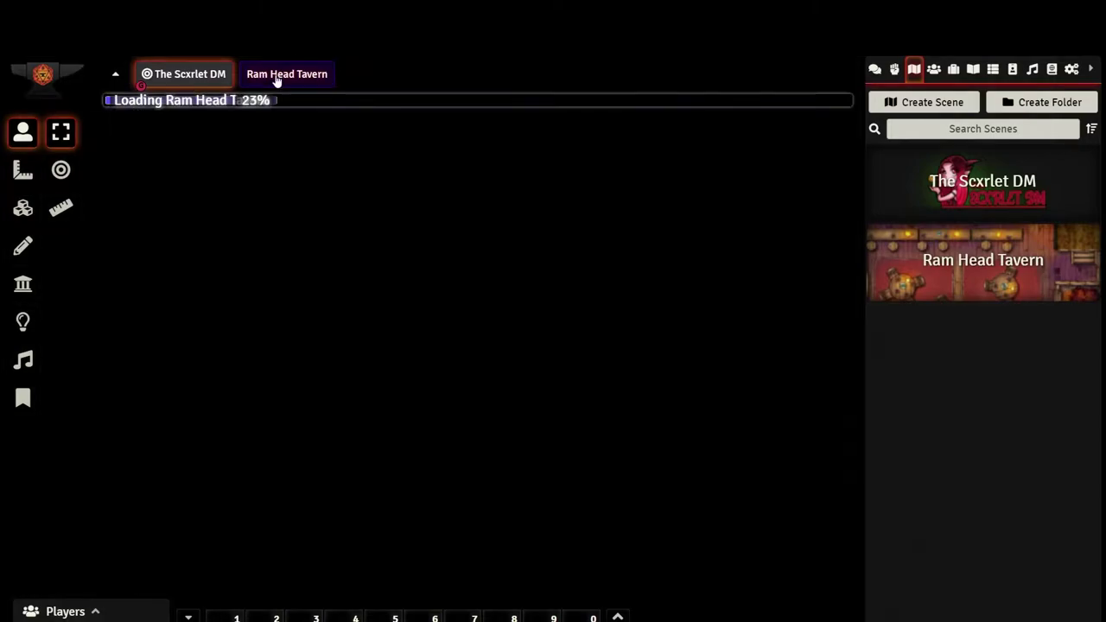
left_click(992, 291)
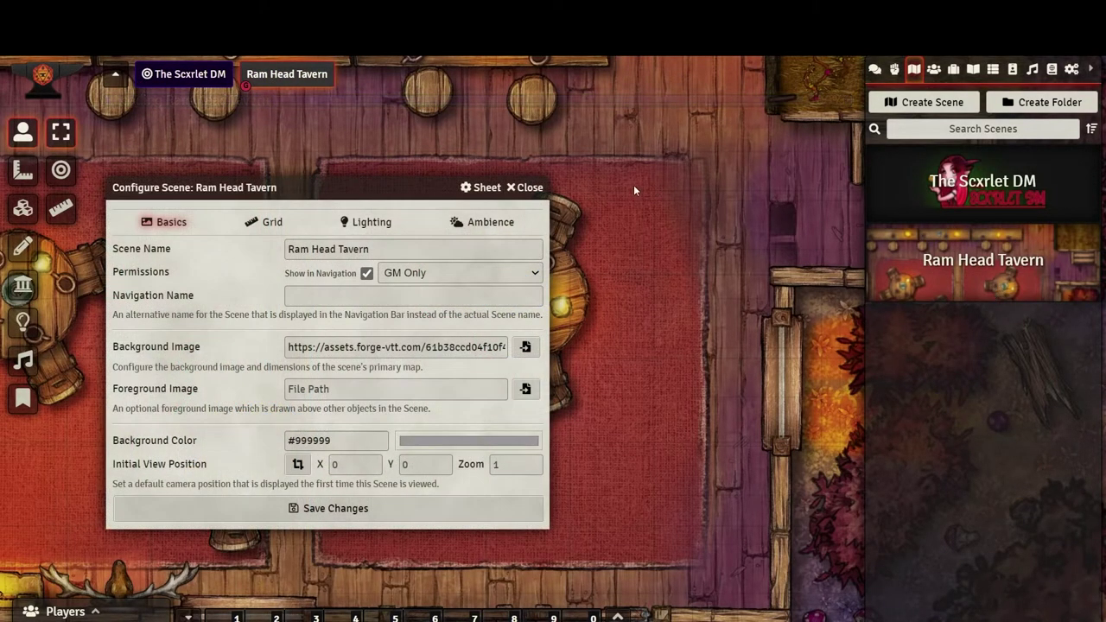
left_click(353, 294)
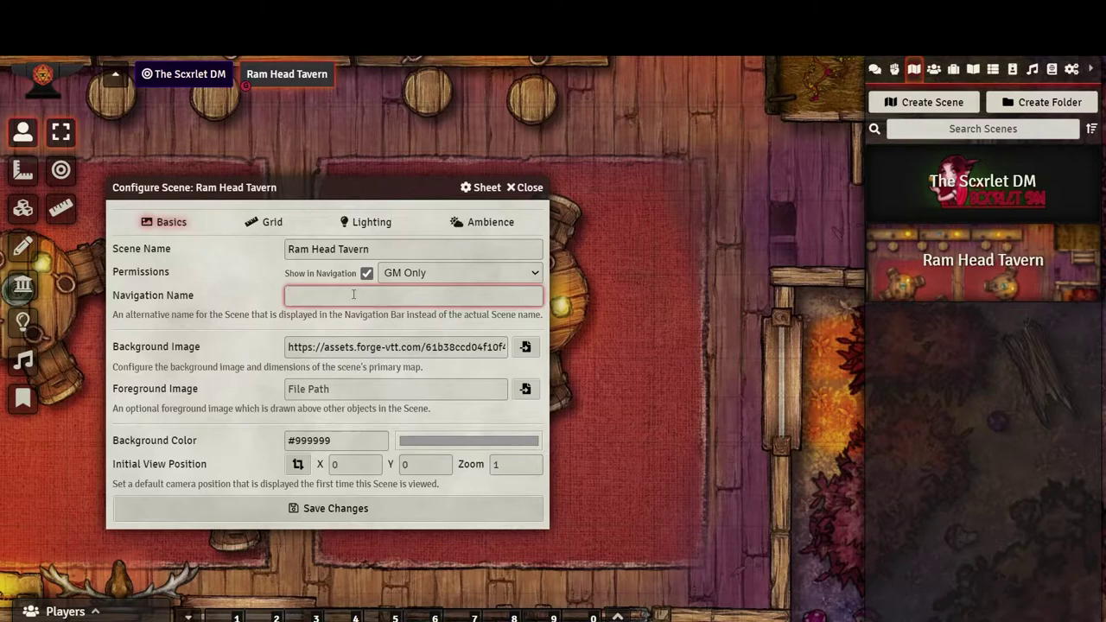
type("Shady Tavern")
left_click(375, 510)
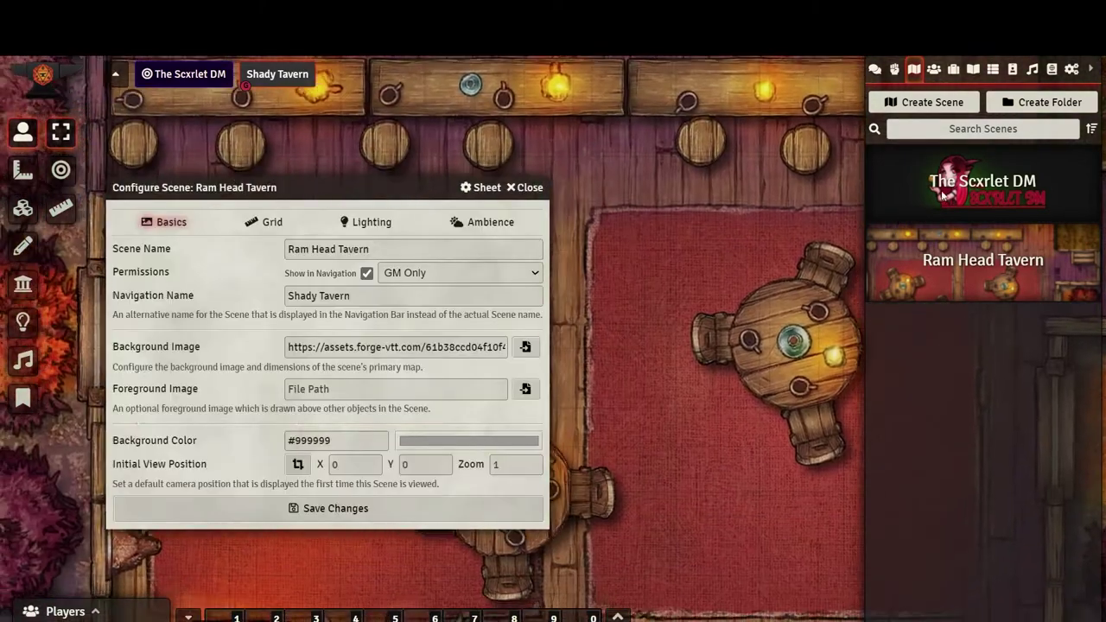
Step: Open the Grid Configuration Tool for Ram Head Tavern and shift the background image offset to x -41, y -5
right_click(983, 182)
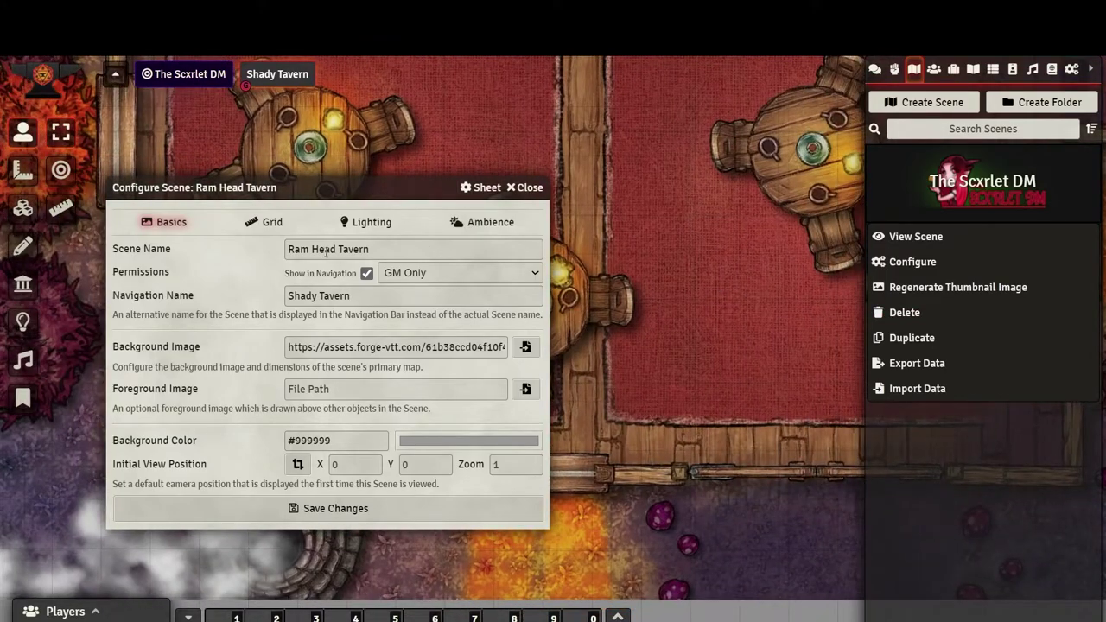
left_click(276, 221)
left_click(296, 252)
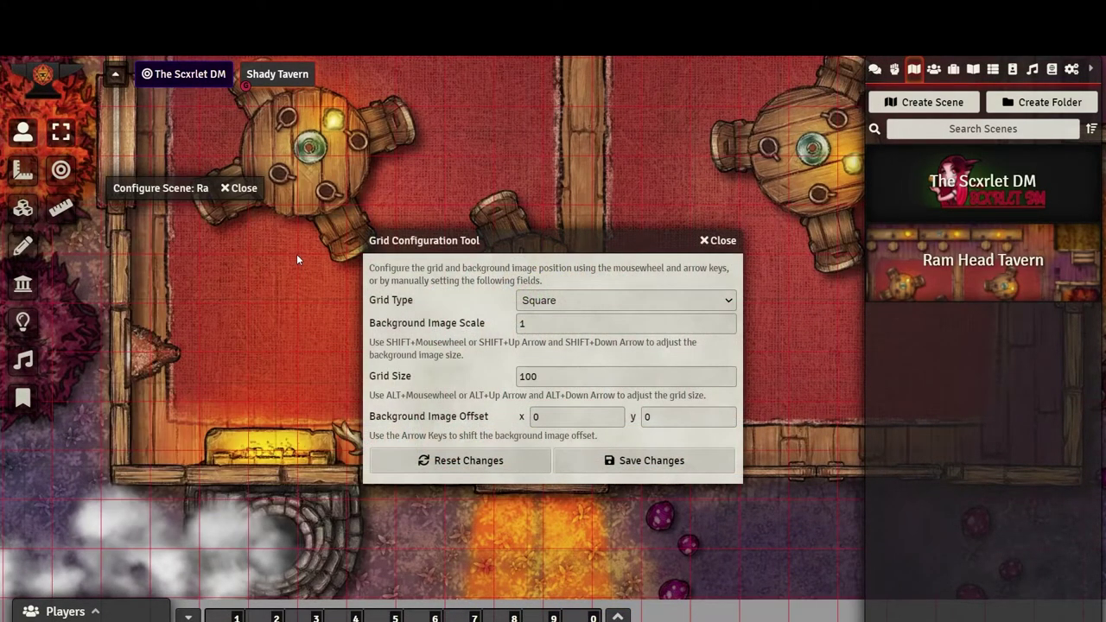
left_click_drag(553, 240, 705, 215)
left_click_drag(394, 311, 363, 268)
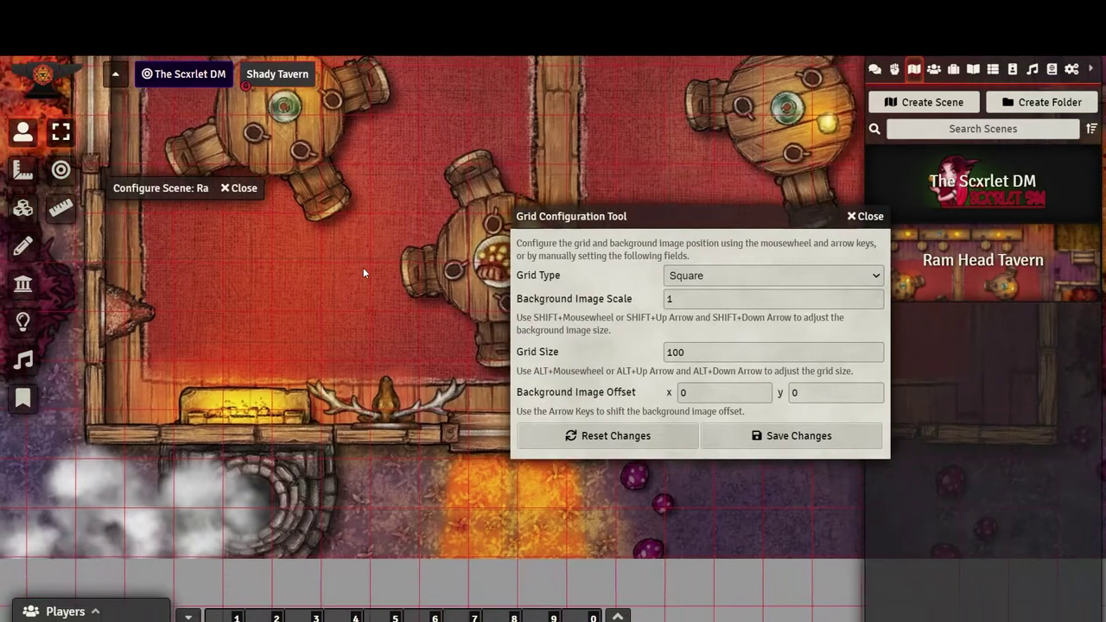
key("Right")
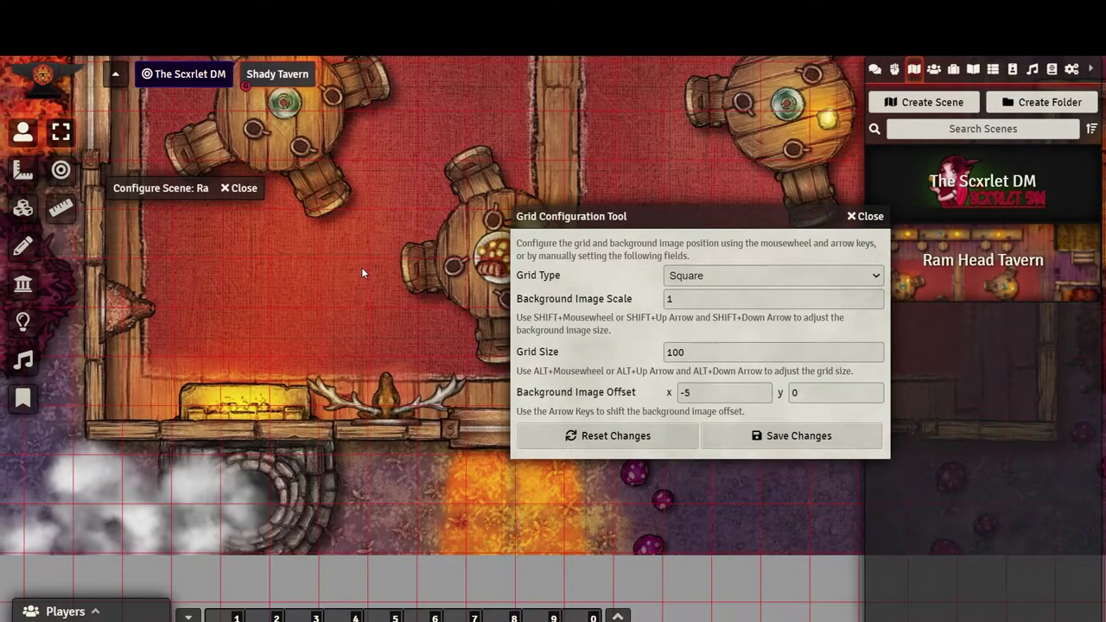
key("Down")
key("Down")
key("Down")
key("Down")
key("Down")
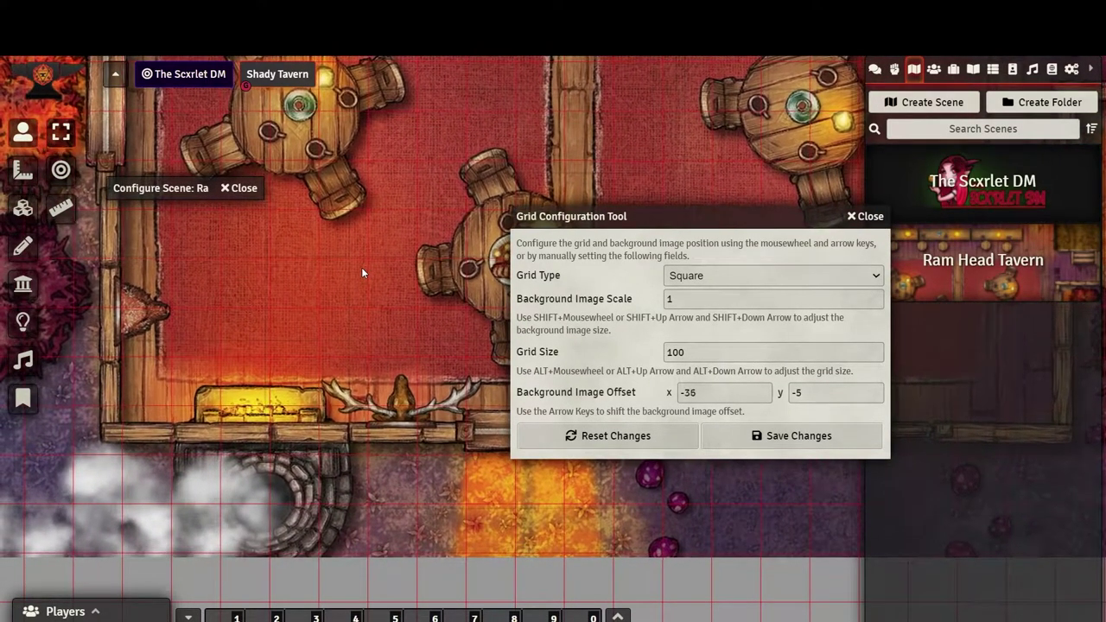
key("Right")
key("Right")
key("Right")
key("Right")
key("Right")
key("Right")
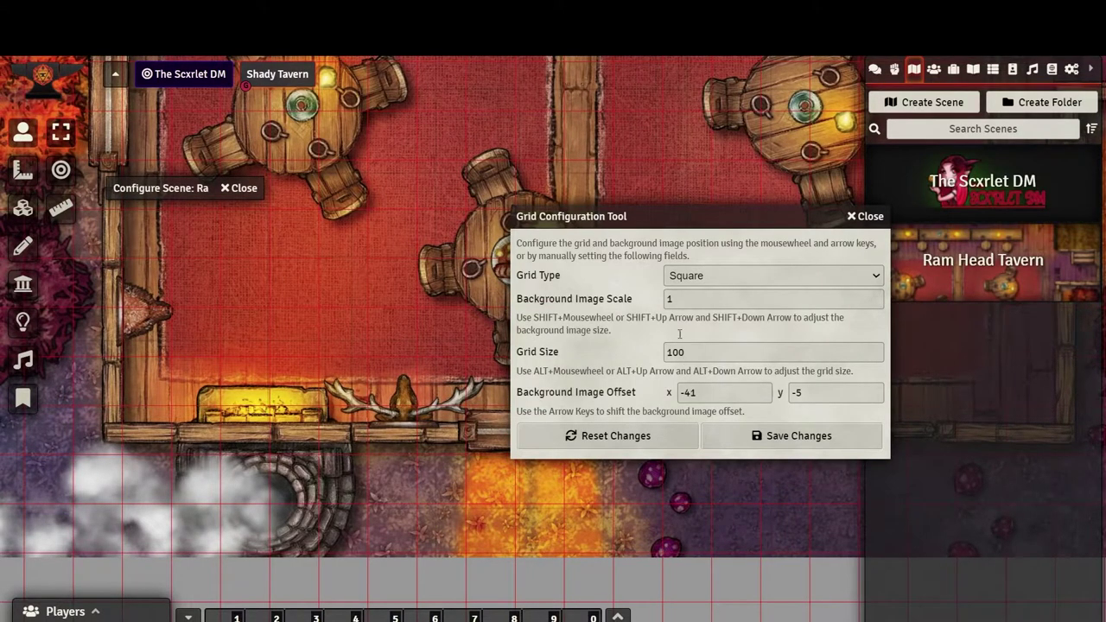
Step: Set the background image scale to .78 in the grid configuration
left_click(679, 298)
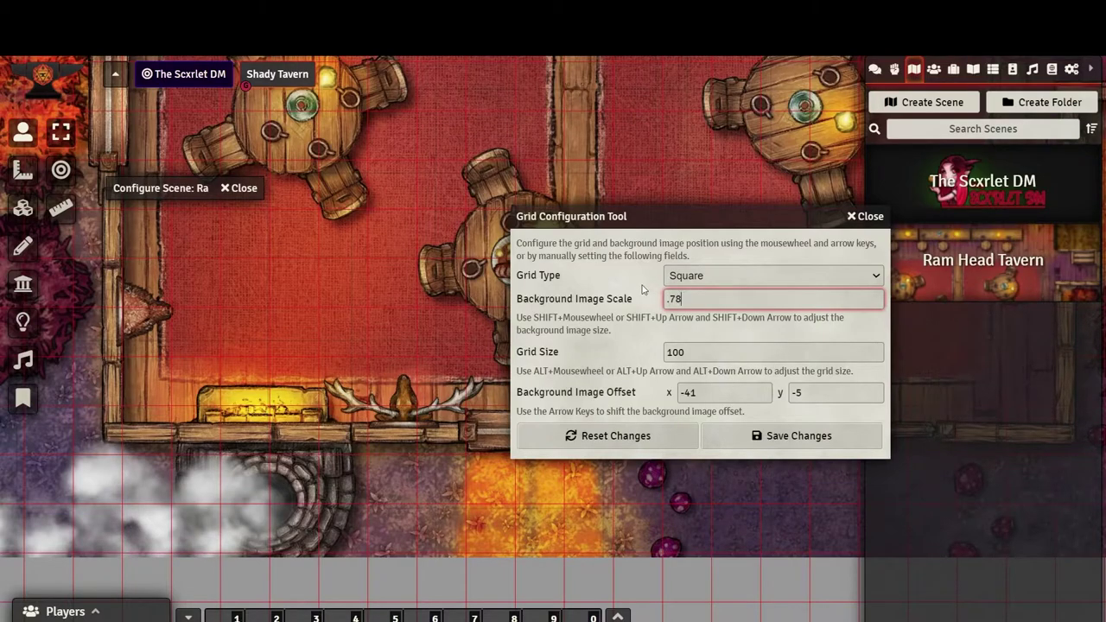
left_click(648, 294)
left_click_drag(400, 218, 630, 489)
Step: Nudge the background image to an offset of x -87, y 18 to line it up with the grid
key("Left")
key("Left")
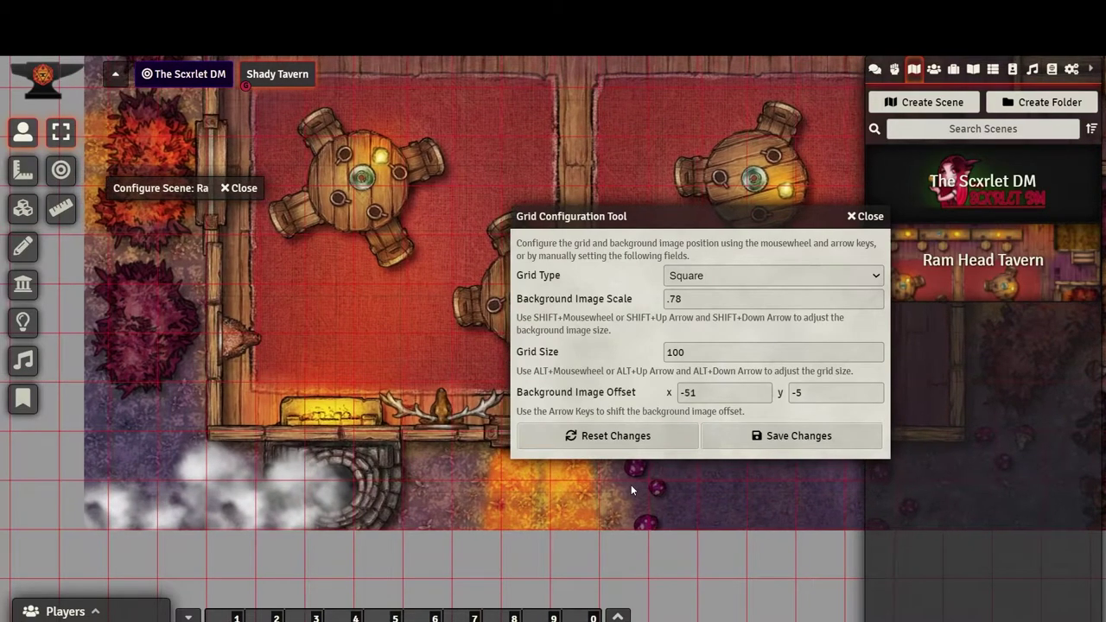
key("Down")
key("Down")
key("Down")
key("Down")
key("Down")
key("Down")
key("Down")
key("Down")
key("Down")
key("Down")
key("Down")
key("Down")
key("Down")
key("Down")
key("Down")
key("Down")
key("Down")
key("Down")
key("Down")
key("Down")
key("Down")
key("Down")
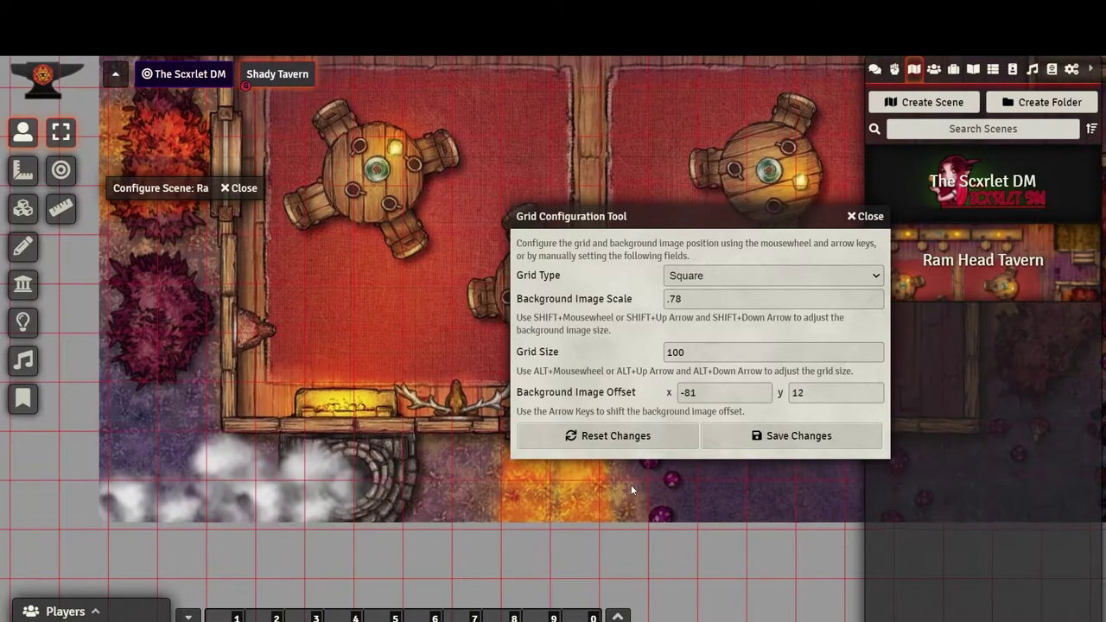
key("Left")
key("Left")
key("Left")
key("Down")
key("Left")
key("Left")
key("Left")
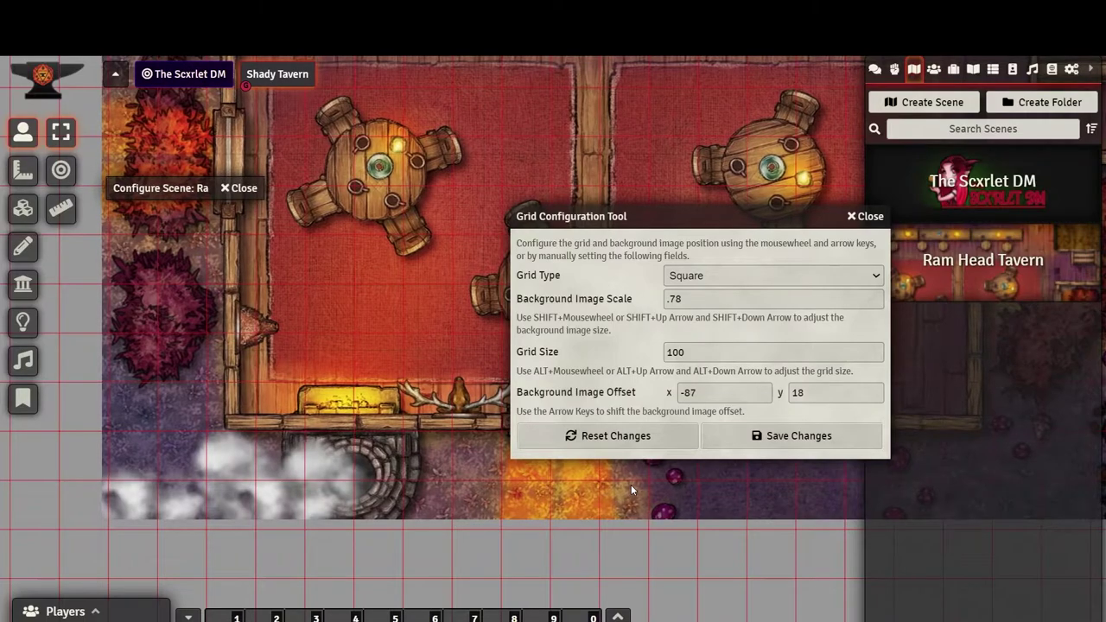
Step: Set the background image scale to .585 with an offset of x -119, y -111, then save and accept the dimension change
left_click_drag(474, 237, 341, 275)
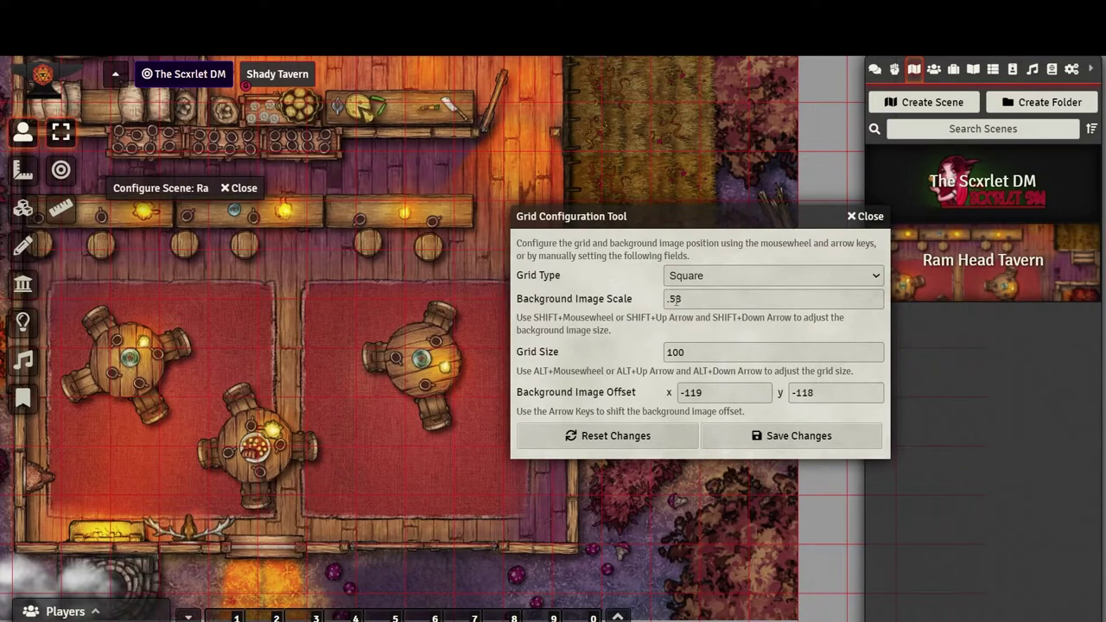
left_click_drag(675, 298, 684, 299)
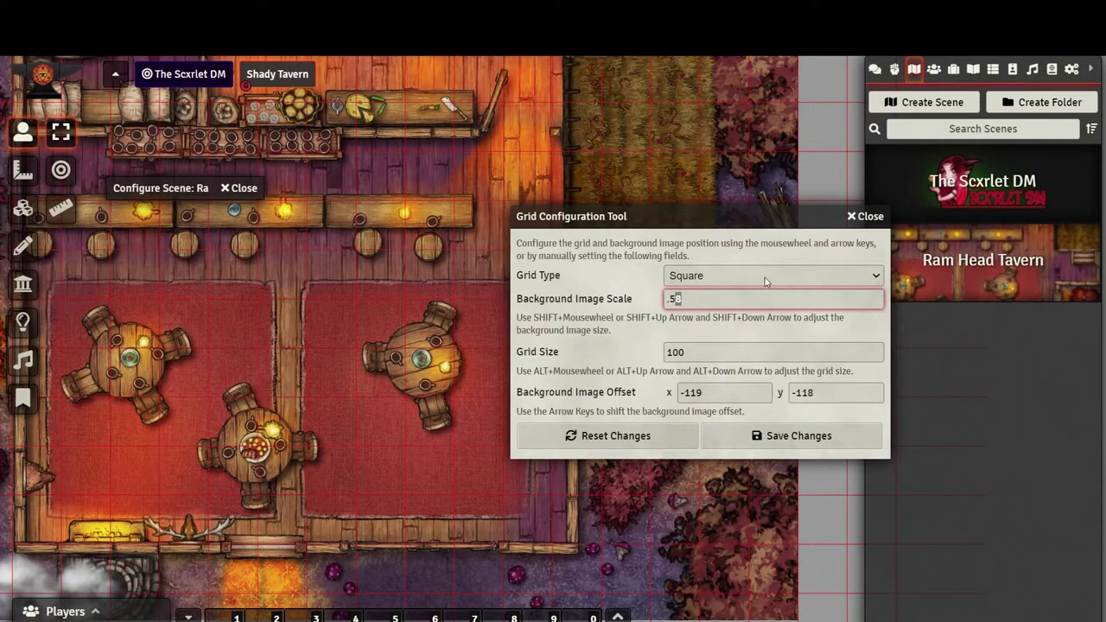
type("85")
left_click(748, 332)
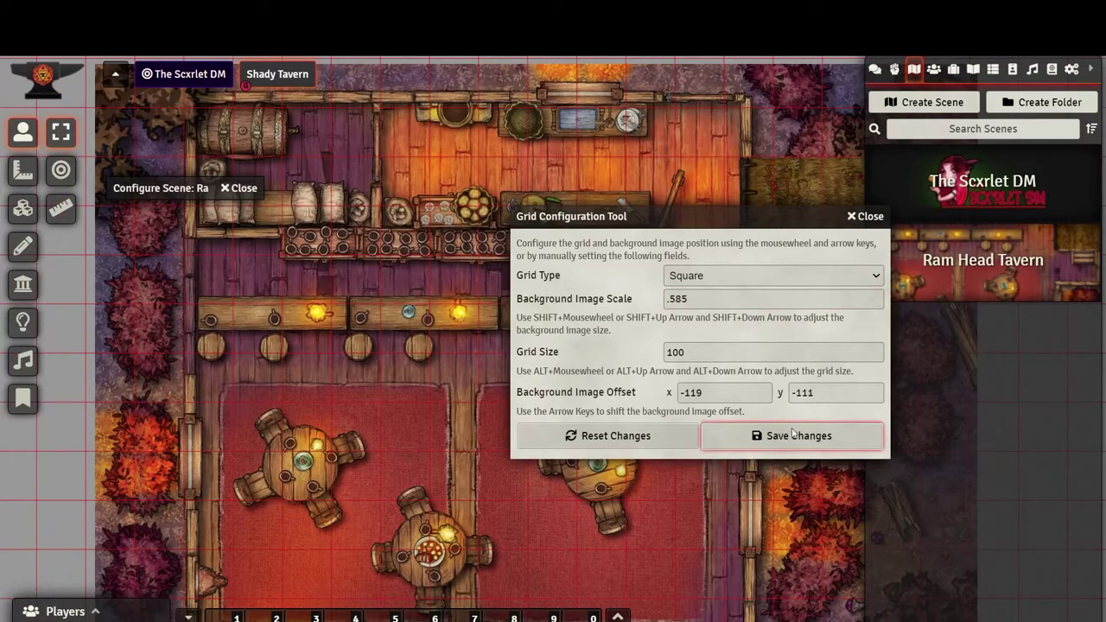
left_click(793, 434)
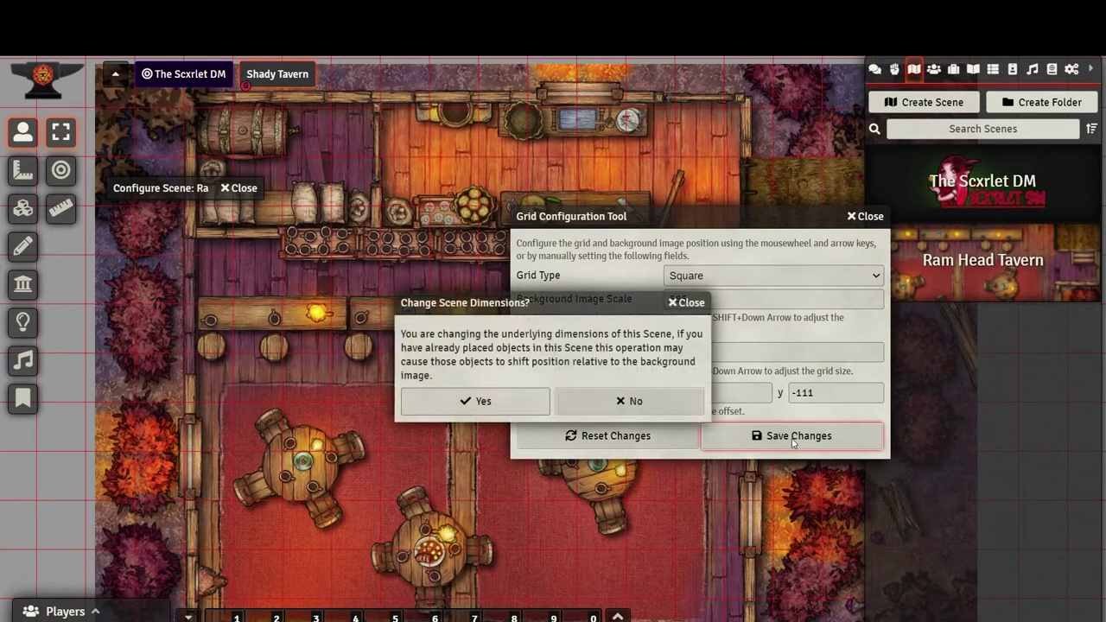
left_click(464, 400)
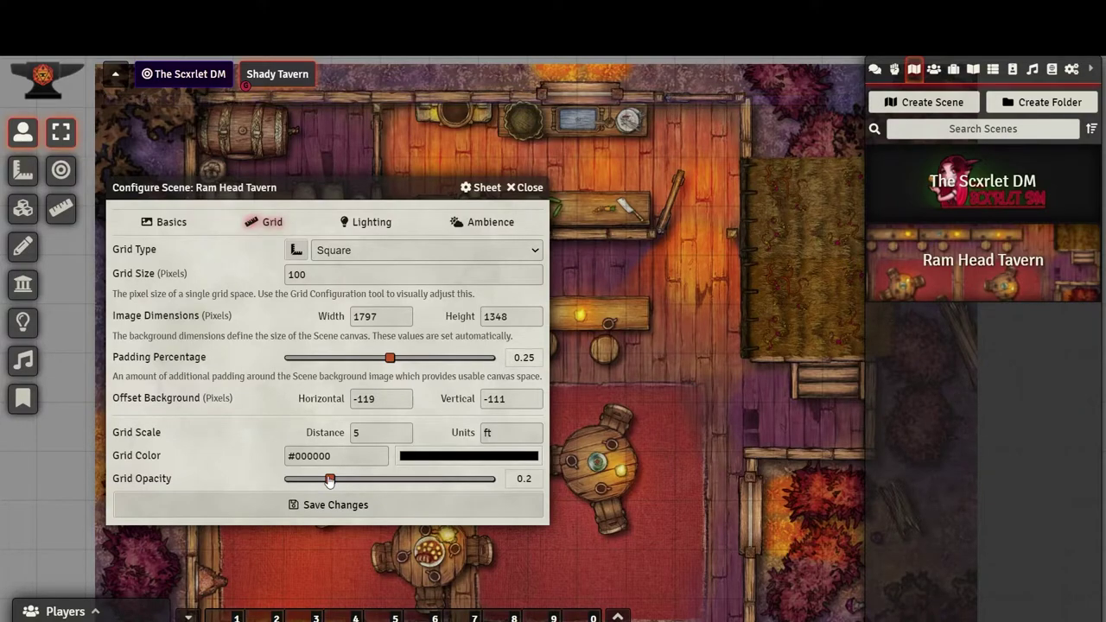
Step: Set the Ram Head Tavern scene's grid opacity to 0 and save the configuration
left_click_drag(329, 480, 289, 481)
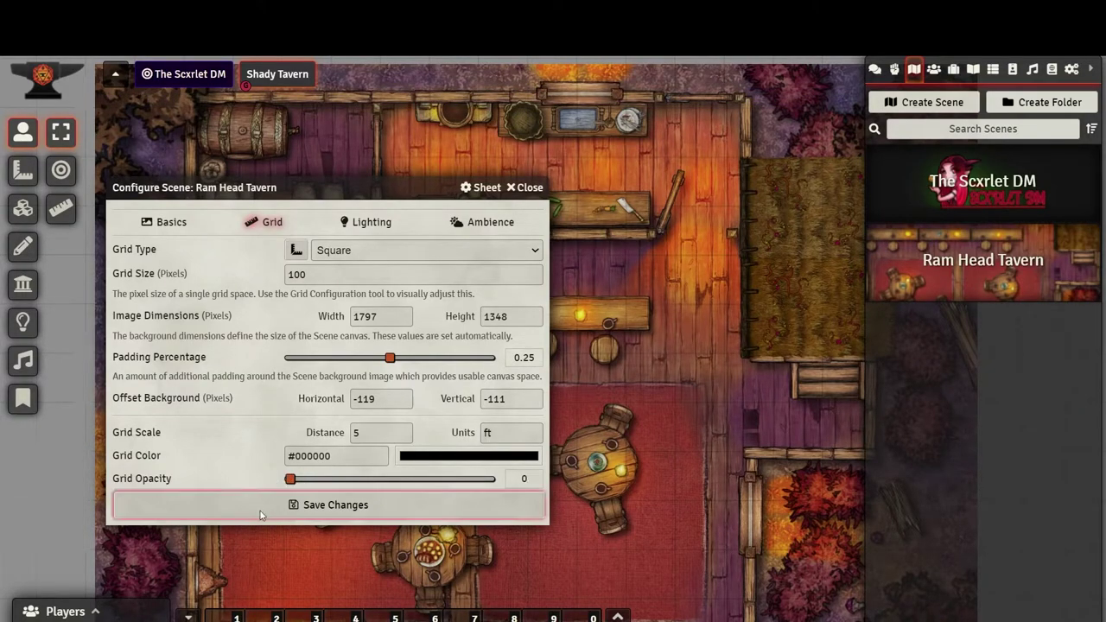
left_click(357, 504)
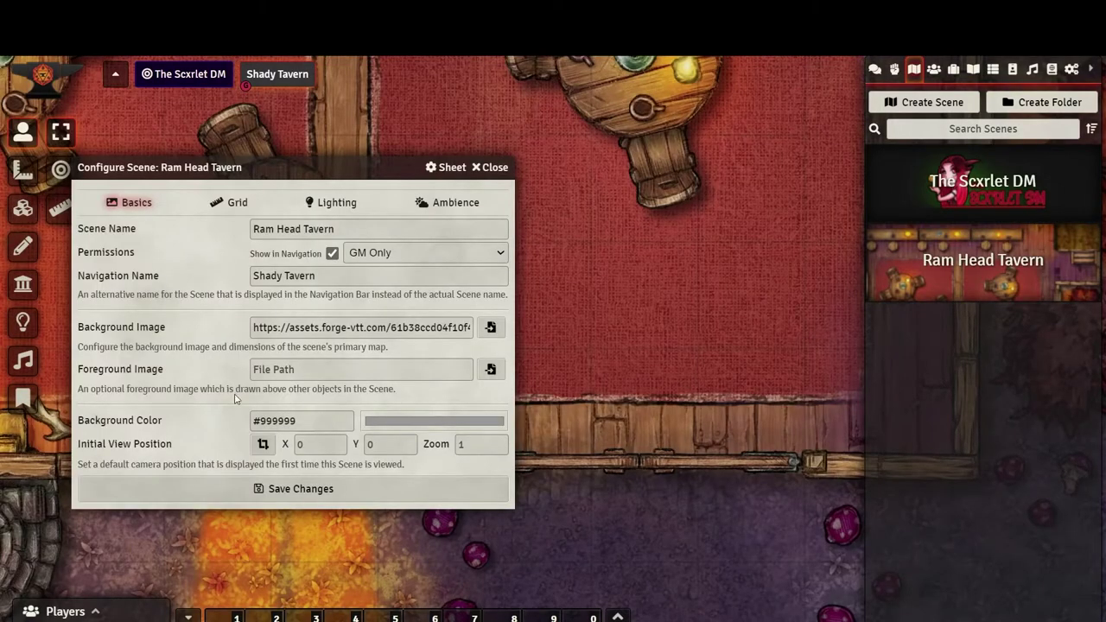
scroll(749, 289, "down", 4)
left_click_drag(712, 302, 709, 368)
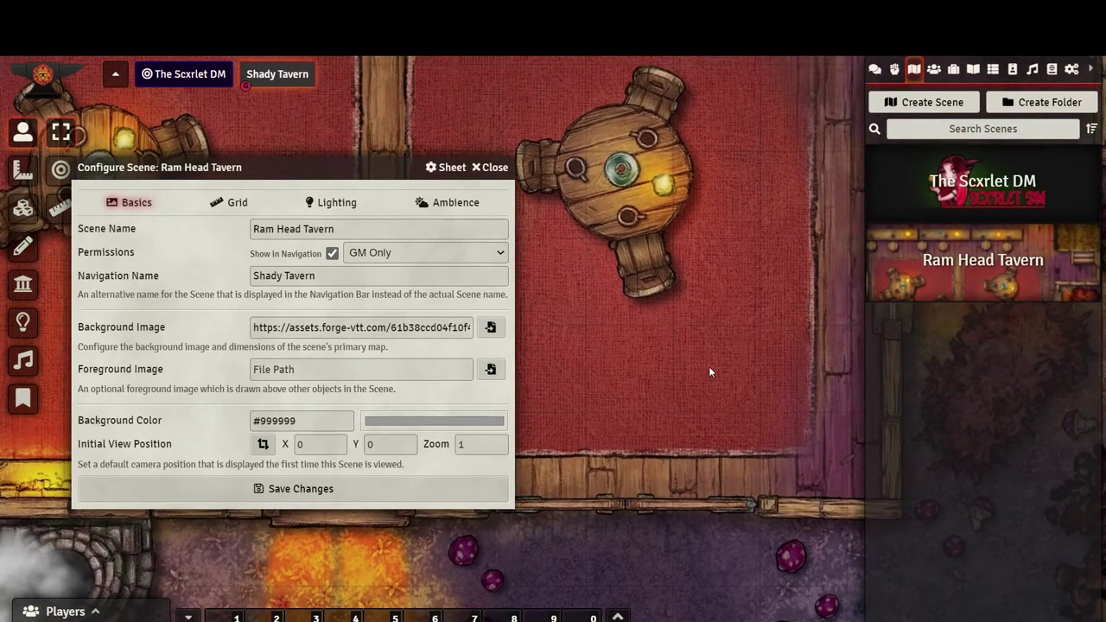
Step: Capture the current camera view as the scene's initial view position and save the scene configuration
left_click(263, 444)
left_click(283, 489)
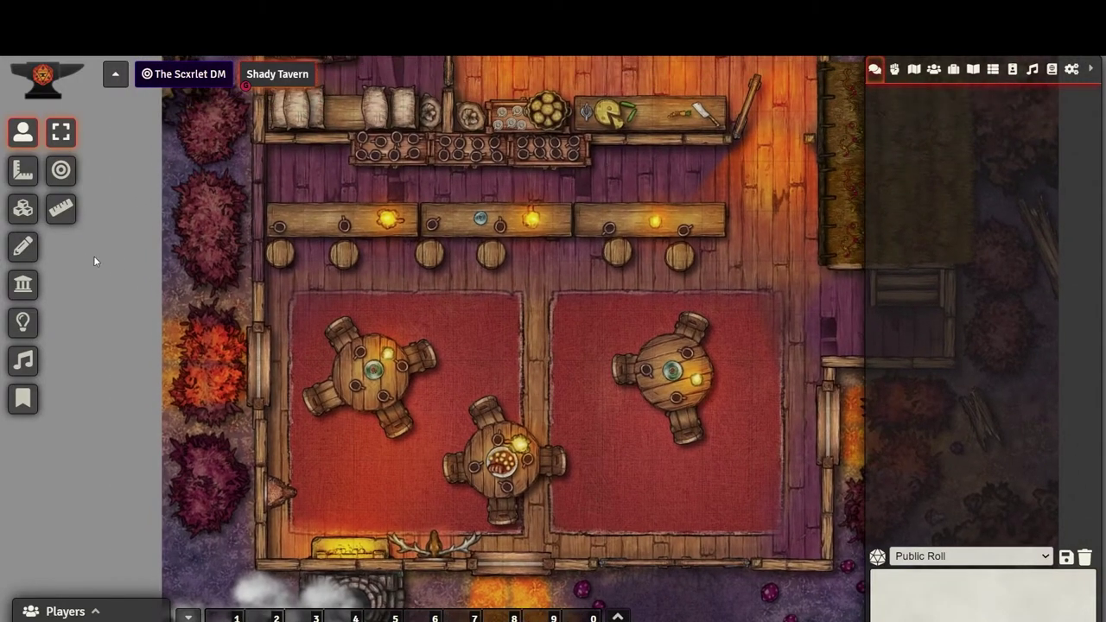
Step: Draw connected walls up the tavern's west exterior, jogging around the west window, to the northwest corner
left_click(25, 286)
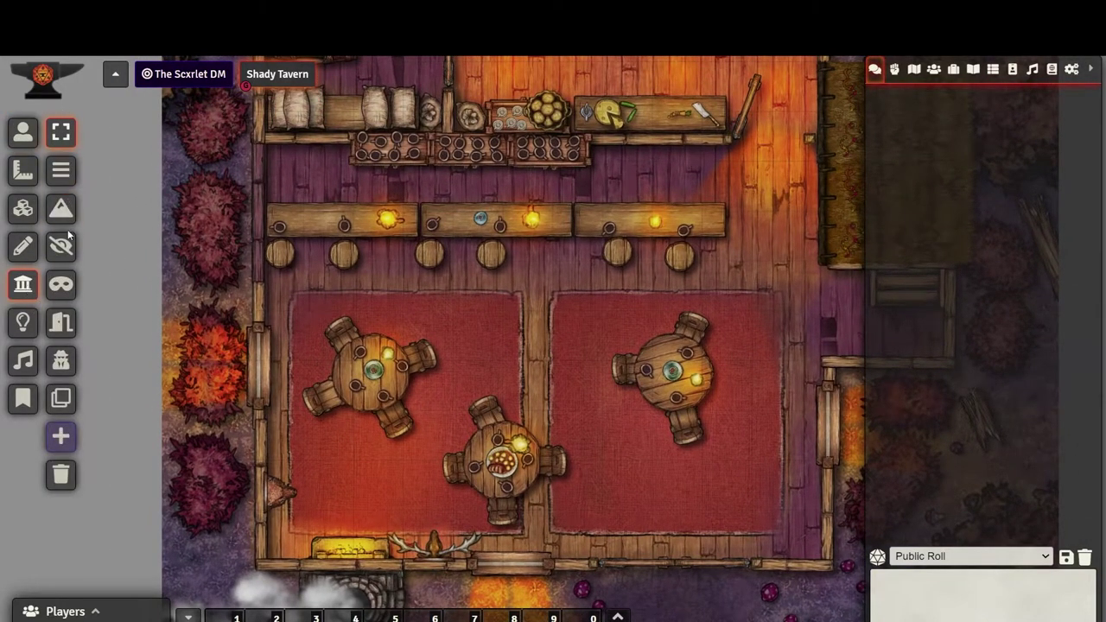
left_click(61, 180)
scroll(353, 457, "up", 2)
left_click_drag(310, 522, 309, 315)
left_click(302, 315, "ctrl")
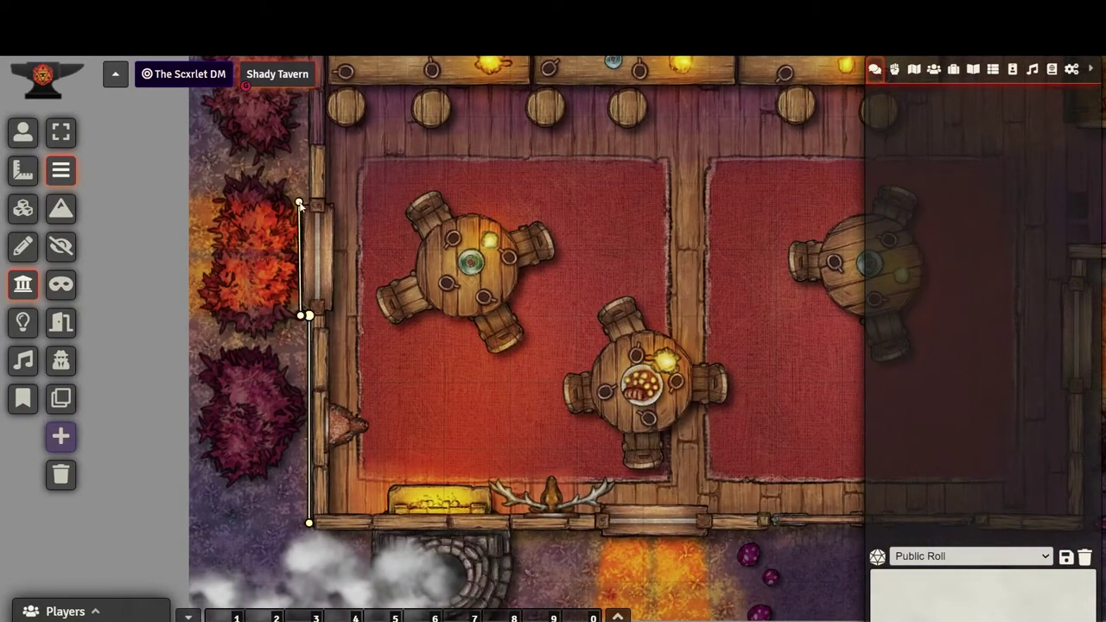
left_click(301, 205, "ctrl")
left_click(309, 205, "ctrl")
left_click_drag(311, 133, 351, 436)
left_click_drag(351, 121, 352, 345)
left_click(351, 309, "ctrl")
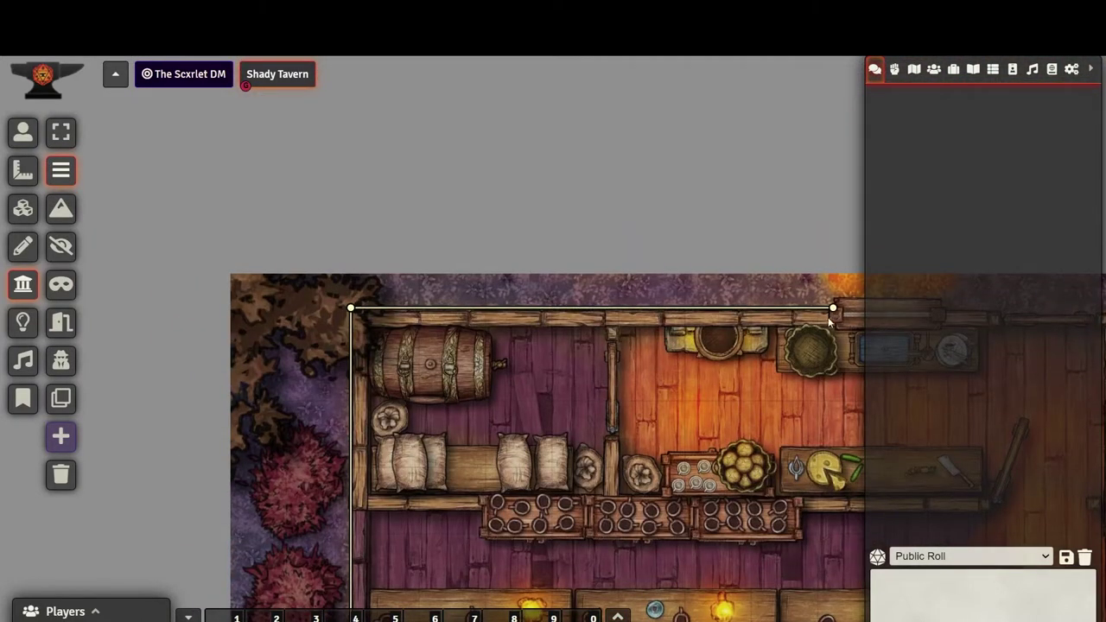
Step: Continue the wall along the tavern's north side around the kitchen window to the northeast corner, adjusting the window's wall endpoints
left_click(834, 309, "ctrl")
left_click_drag(834, 309, 496, 314)
left_click(494, 296, "ctrl")
left_click(602, 296, "ctrl")
left_click(602, 312, "ctrl")
left_click(777, 313, "ctrl")
left_click_drag(604, 308, 602, 305)
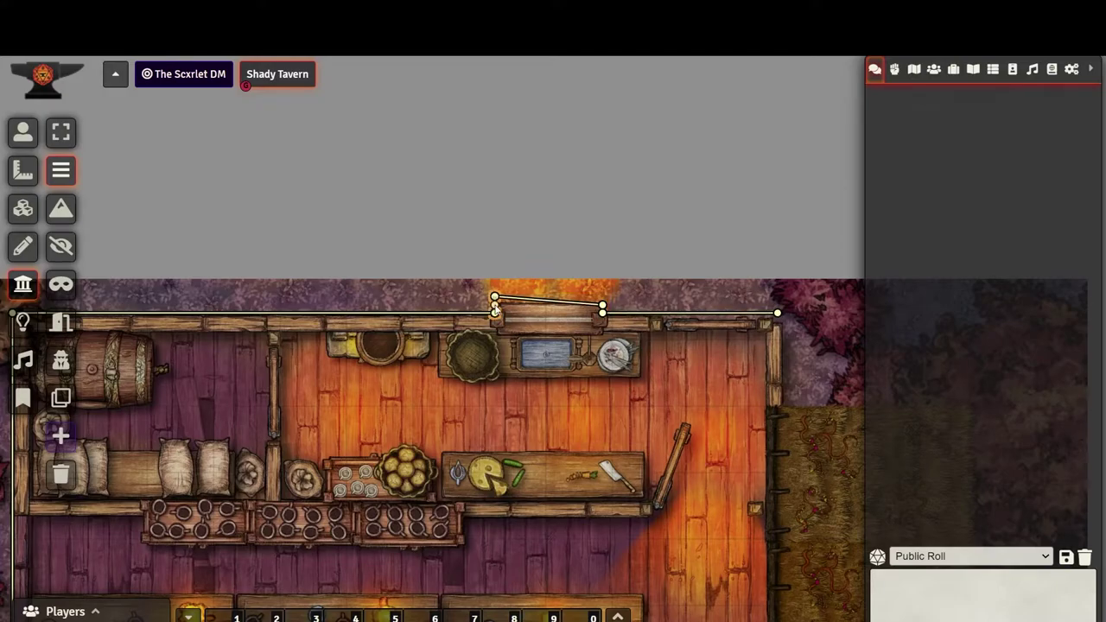
left_click_drag(495, 296, 494, 305)
Step: Extend the wall down the east exterior beside the straw area and around the stair alcove's outer corners
mouse_move(699, 291)
left_mouse_down()
mouse_move(508, 249)
mouse_move(472, 203)
left_mouse_up()
left_click_drag(551, 226, 551, 318)
left_click(551, 584, "ctrl")
left_click(724, 584, "ctrl")
left_click_drag(724, 584, 625, 195)
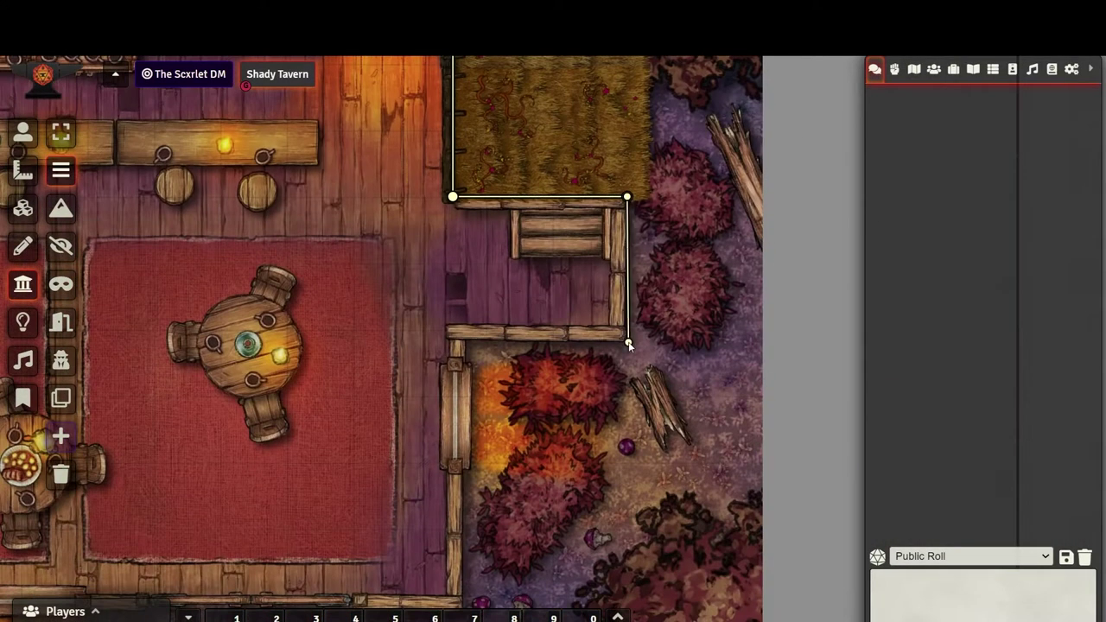
left_click(627, 345, "ctrl")
Step: Continue the wall along the alcove's south side and outward around the east window
left_click(469, 346, "ctrl")
left_click(469, 363, "ctrl")
left_click(477, 371, "ctrl")
left_click(477, 463, "ctrl")
left_click(469, 469, "ctrl")
left_click_drag(453, 377, 627, 323)
left_click(472, 297, "ctrl")
left_click(512, 324, "ctrl")
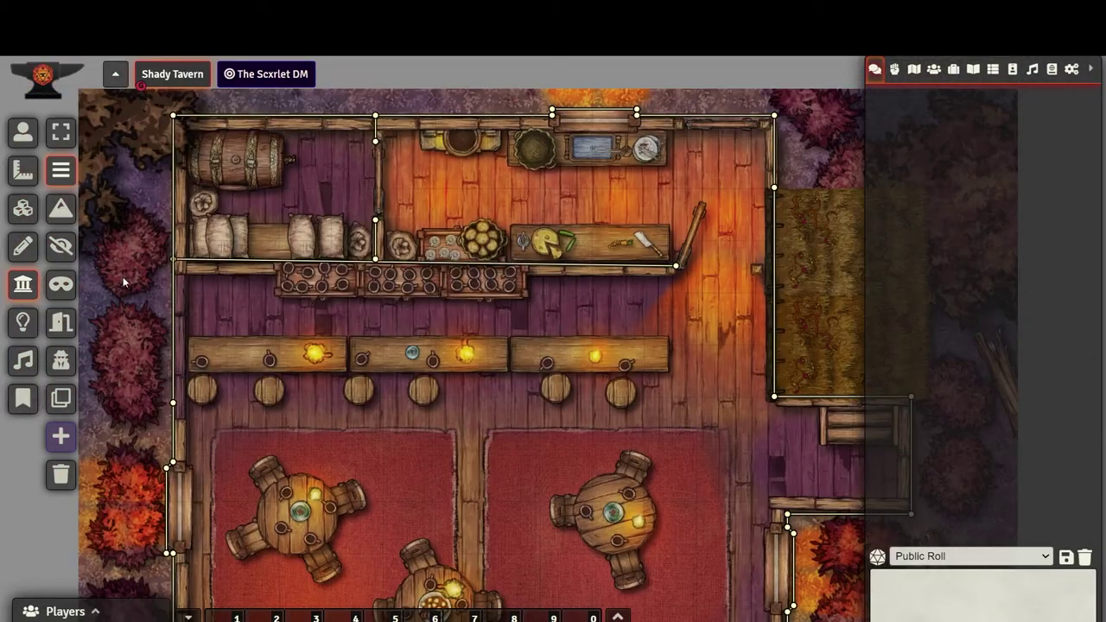
Step: Draw doors across the storeroom opening and the passage between the kitchen and the east wall
left_click(60, 322)
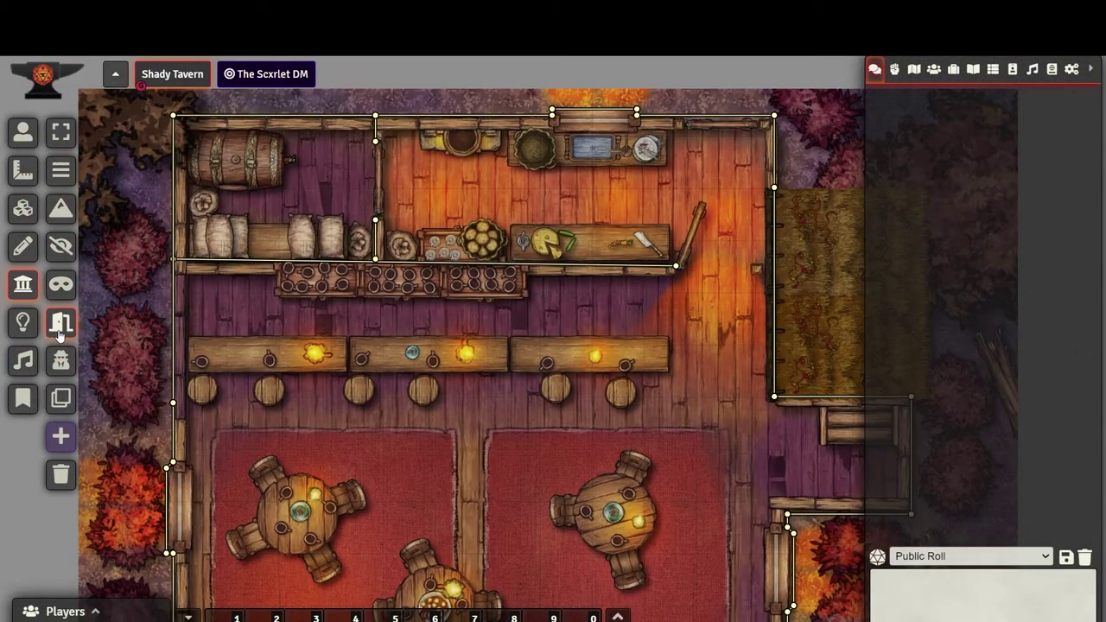
left_click_drag(375, 220, 375, 141)
left_click_drag(675, 266, 774, 268)
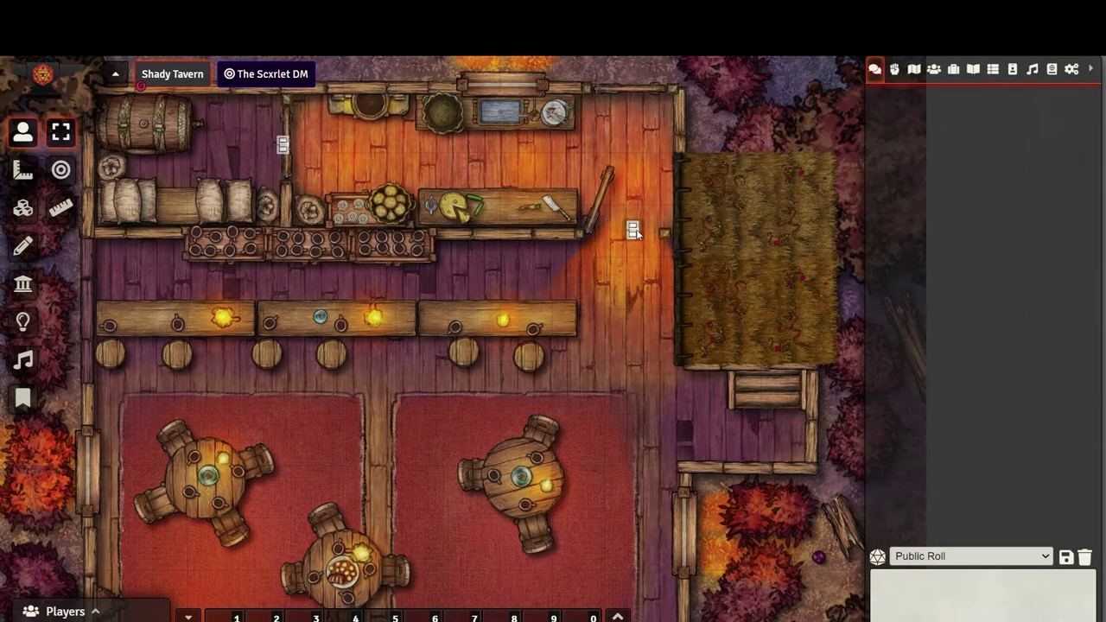
Step: Lock and unlock the door in the kitchen passage
right_click(633, 230)
right_click(632, 232)
left_click_drag(436, 324, 489, 276)
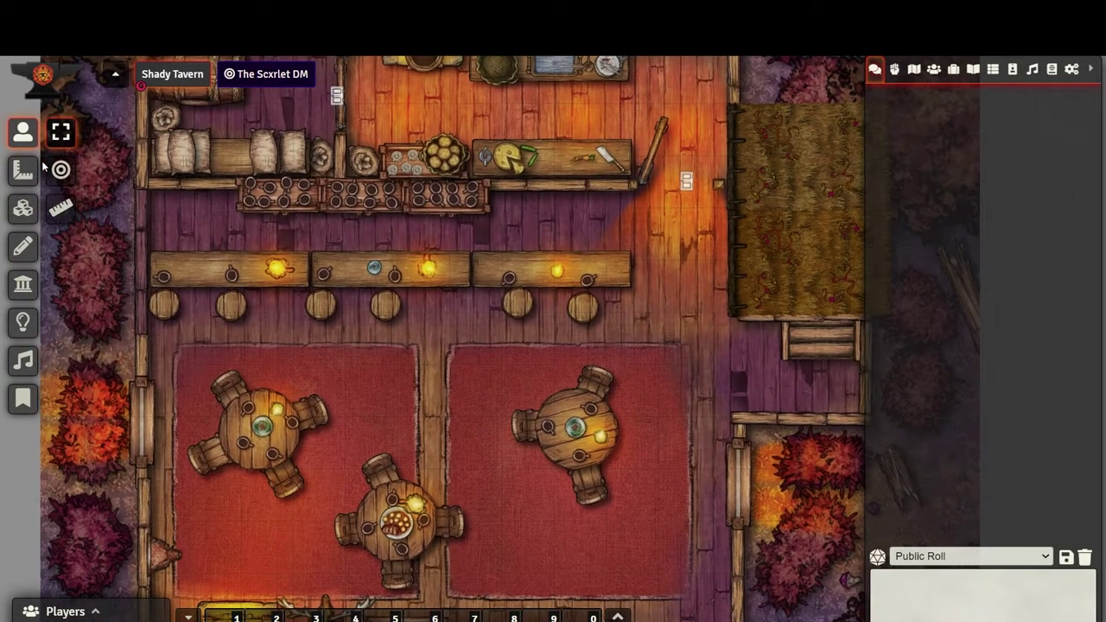
Step: Draw a light source at the fireplace with a dim radius of about 36.7 ft
left_click(24, 322)
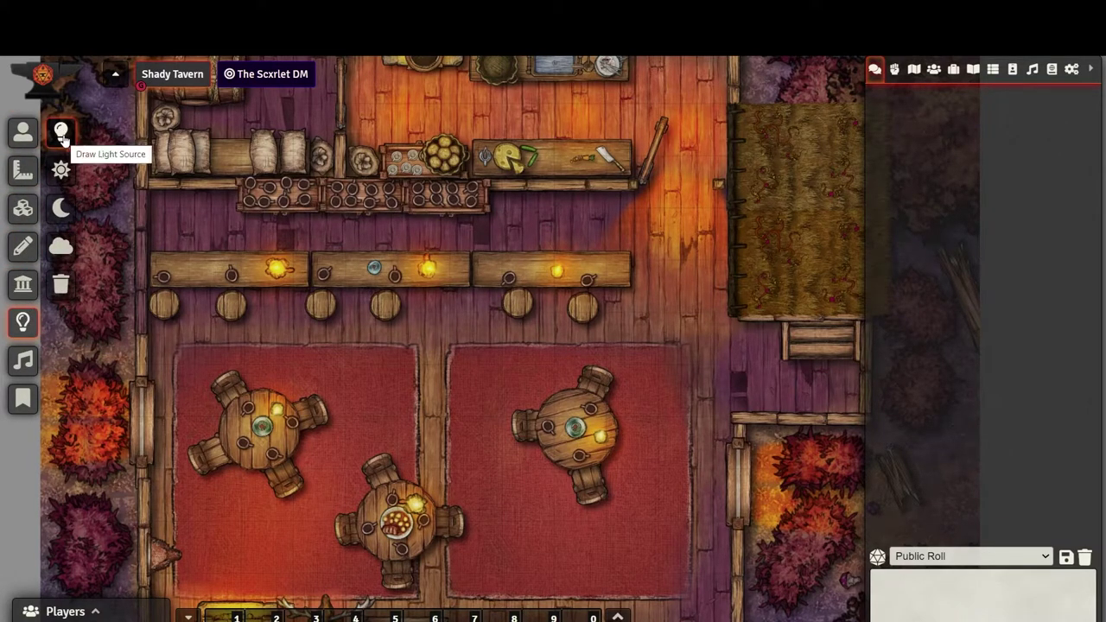
left_click(62, 138)
left_click_drag(375, 482, 477, 345)
left_click(345, 488)
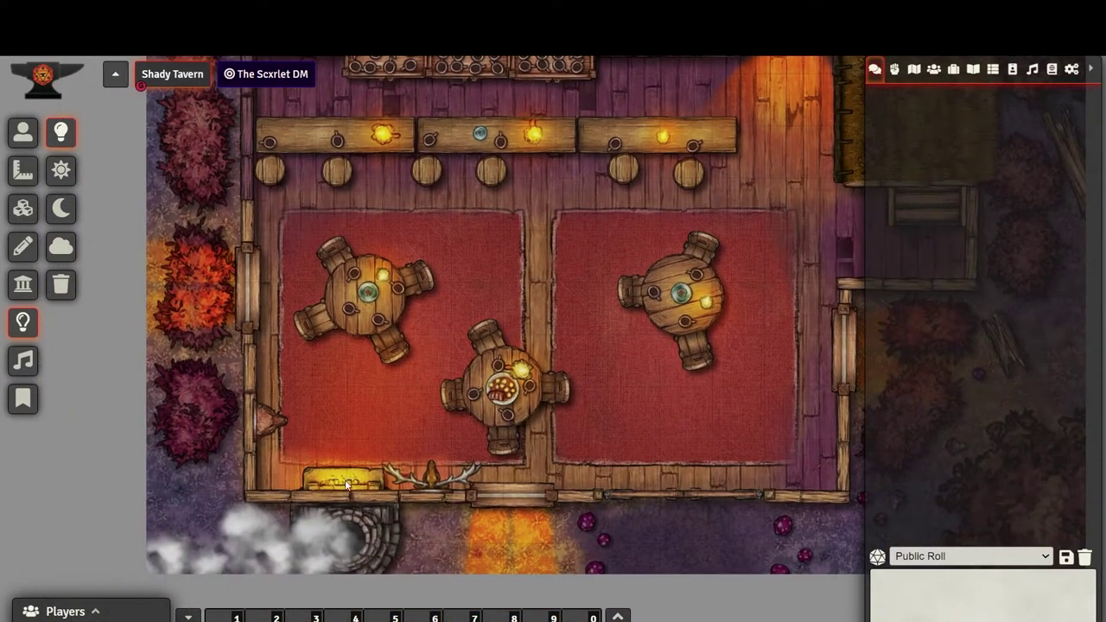
left_click_drag(350, 438, 455, 123)
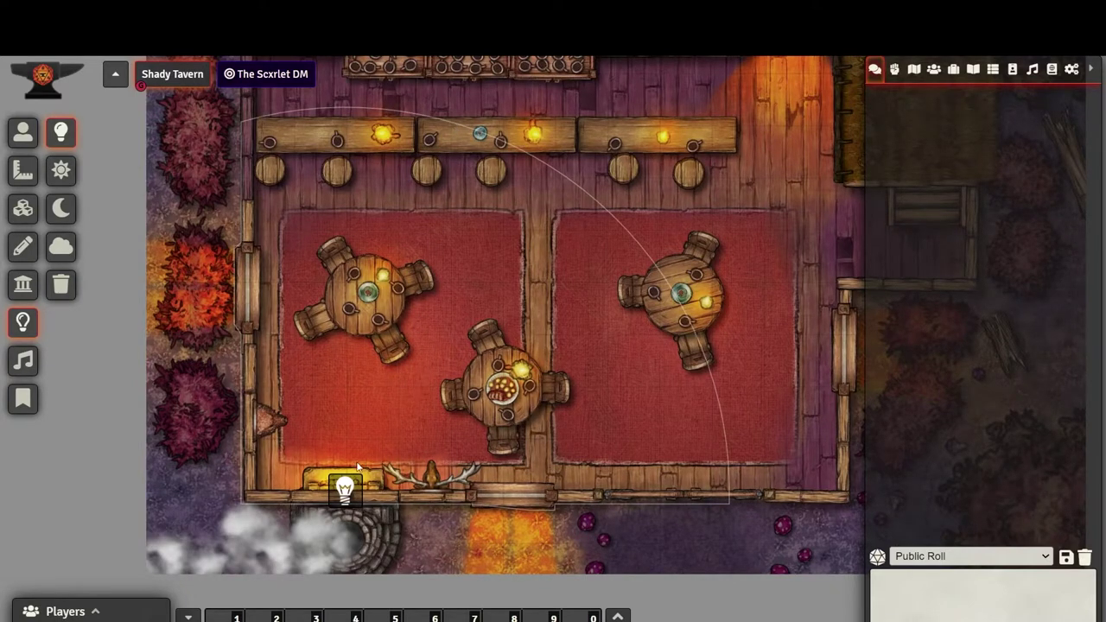
Step: Set the fireplace light's color to #f19c09 and its color intensity to 0.2
double_click(345, 489)
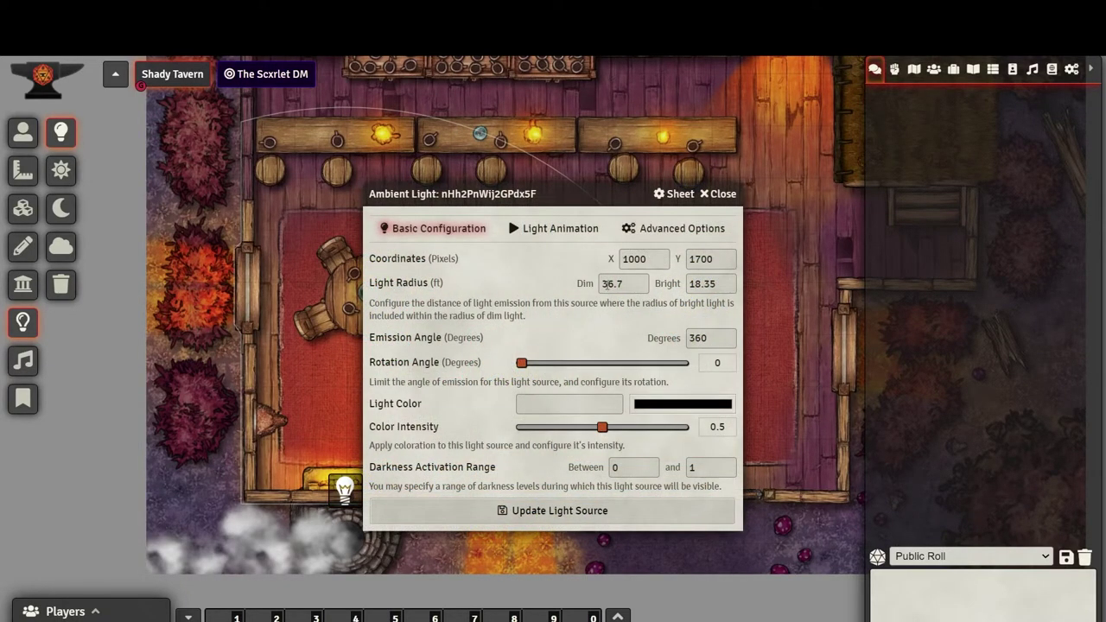
left_click(717, 284)
left_click(631, 279)
left_click(657, 408)
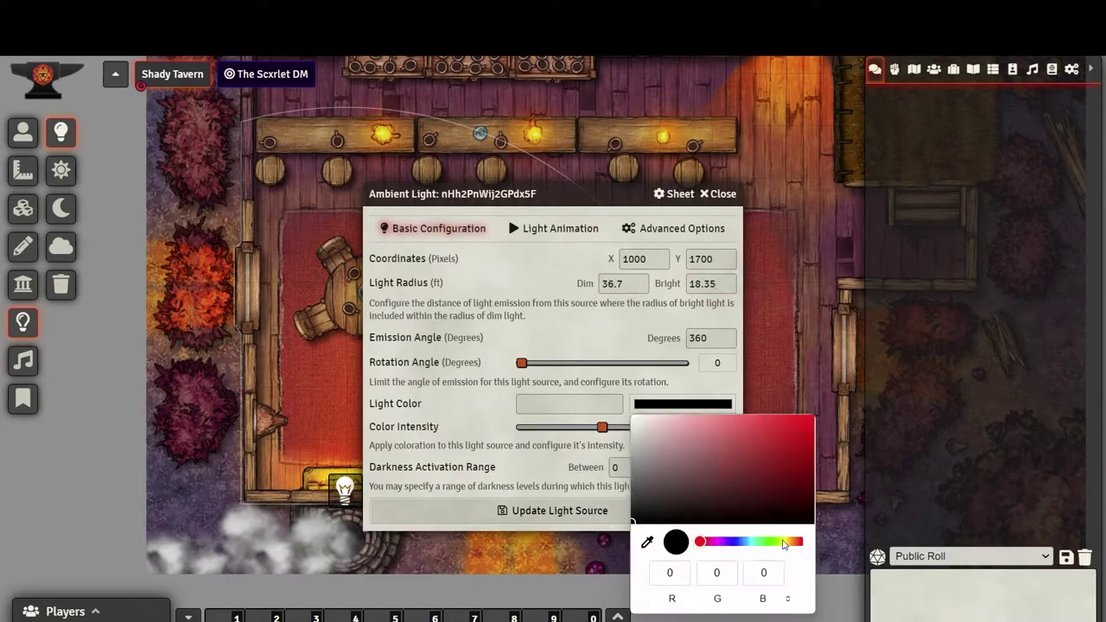
left_click(786, 542)
left_click(805, 422)
left_click_drag(786, 542, 794, 543)
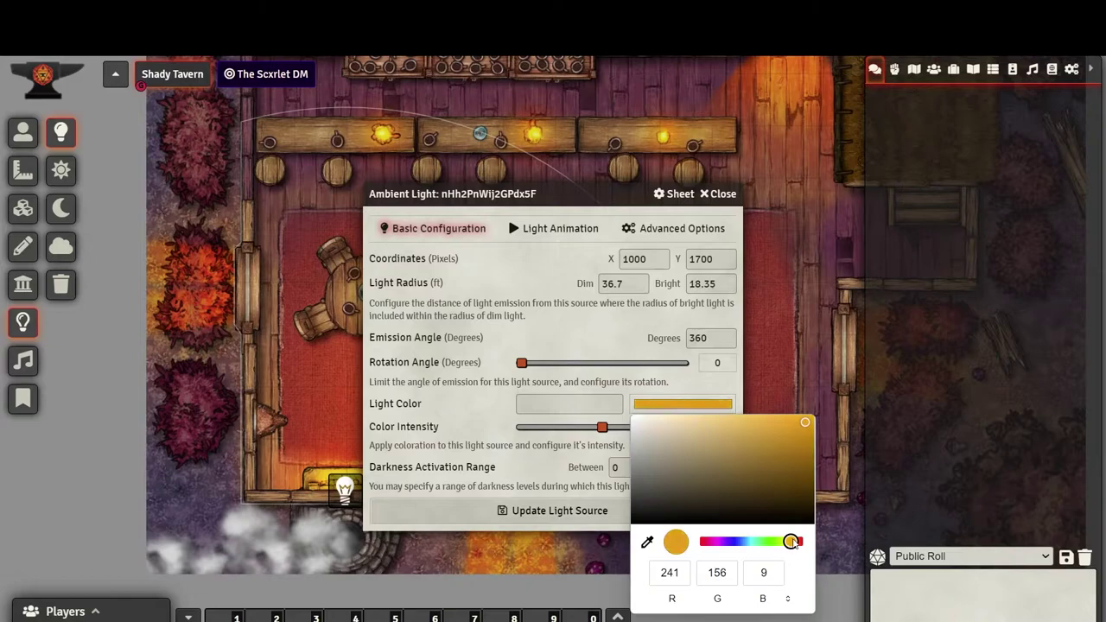
left_click(554, 428)
left_click_drag(560, 190, 714, 183)
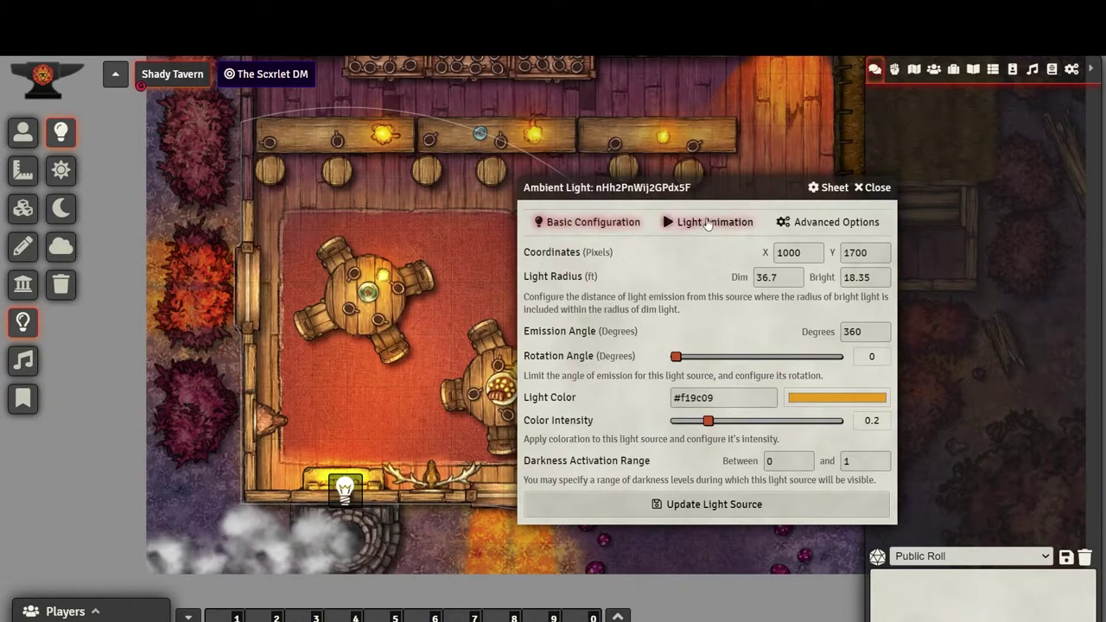
Step: Give the fireplace light the Torch animation and update the light source
left_click(687, 223)
left_click(717, 251)
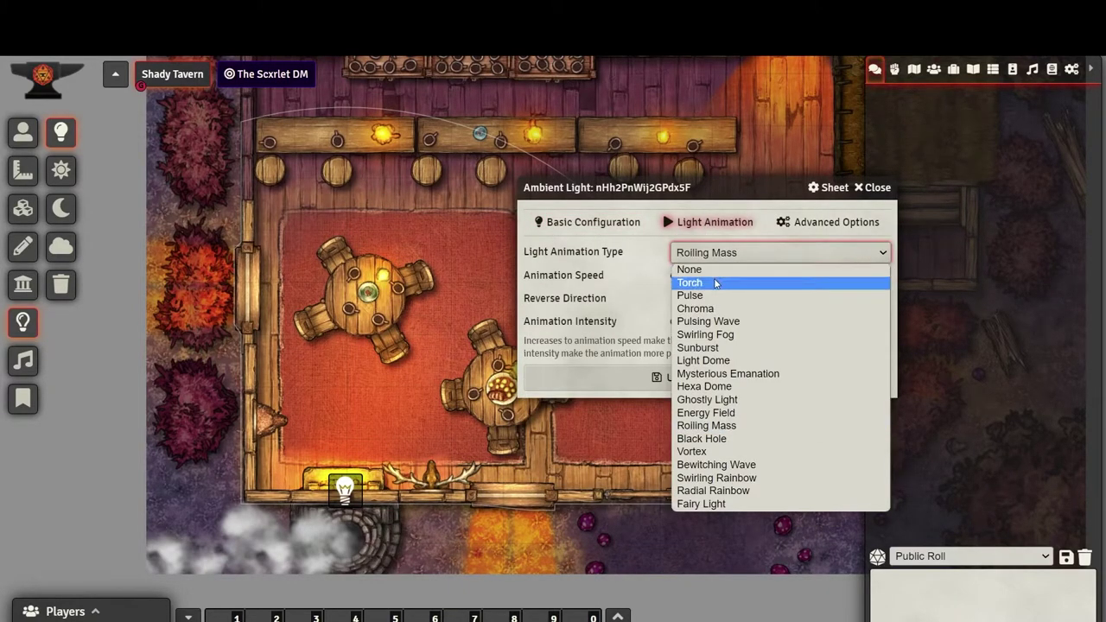
left_click(716, 283)
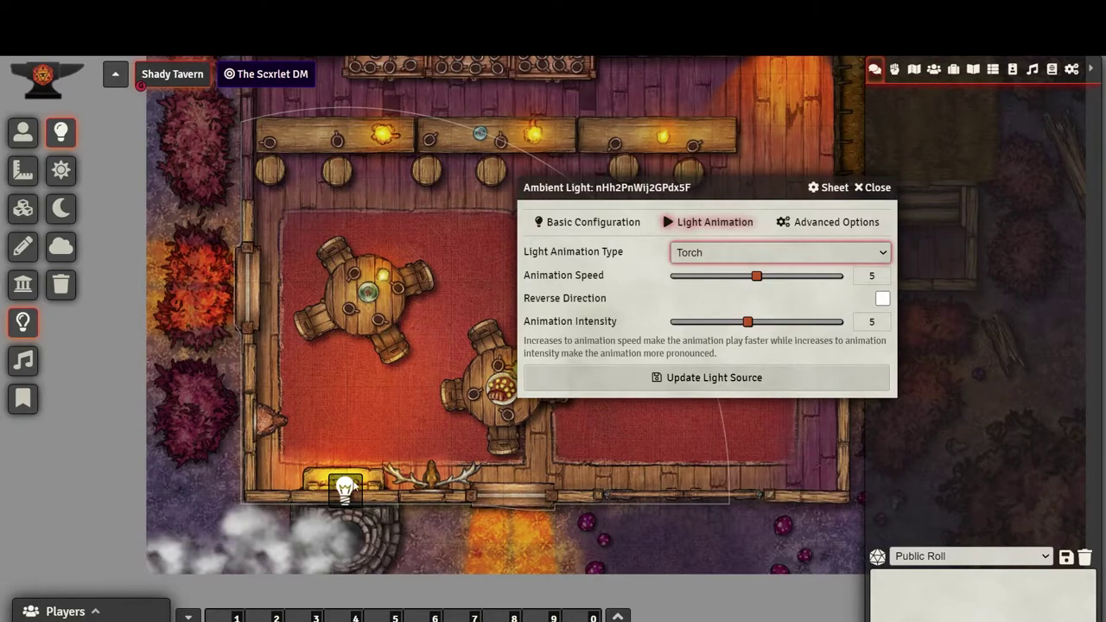
left_click(718, 384)
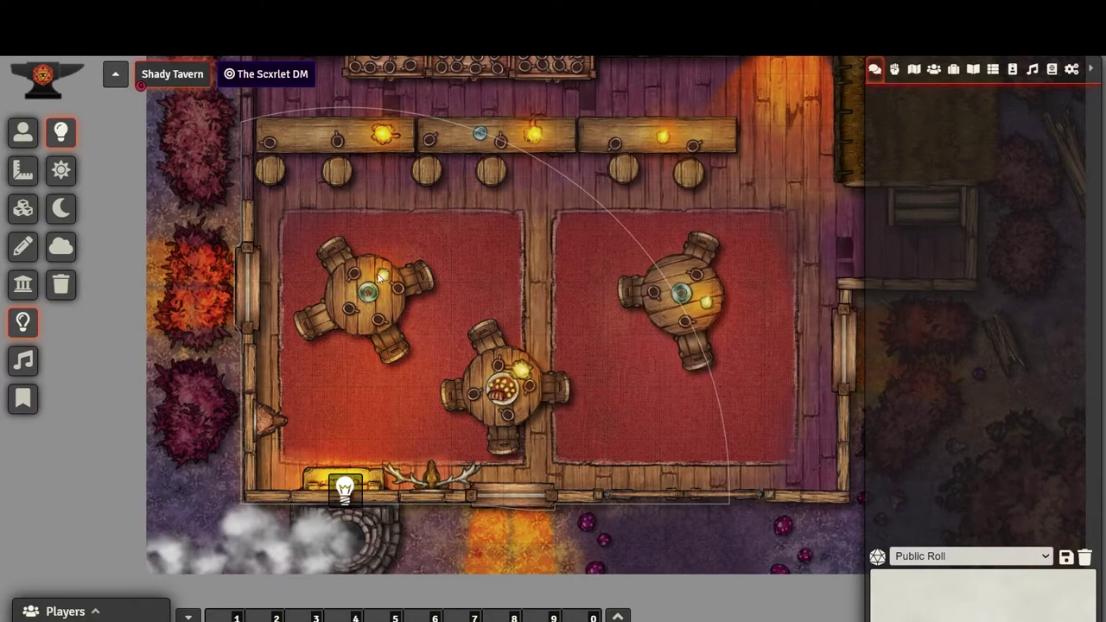
Step: Place a light of about 3 ft dim radius on the northwest table, with color #da990b and intensity 0.3
left_click_drag(391, 287, 397, 300)
double_click(371, 282)
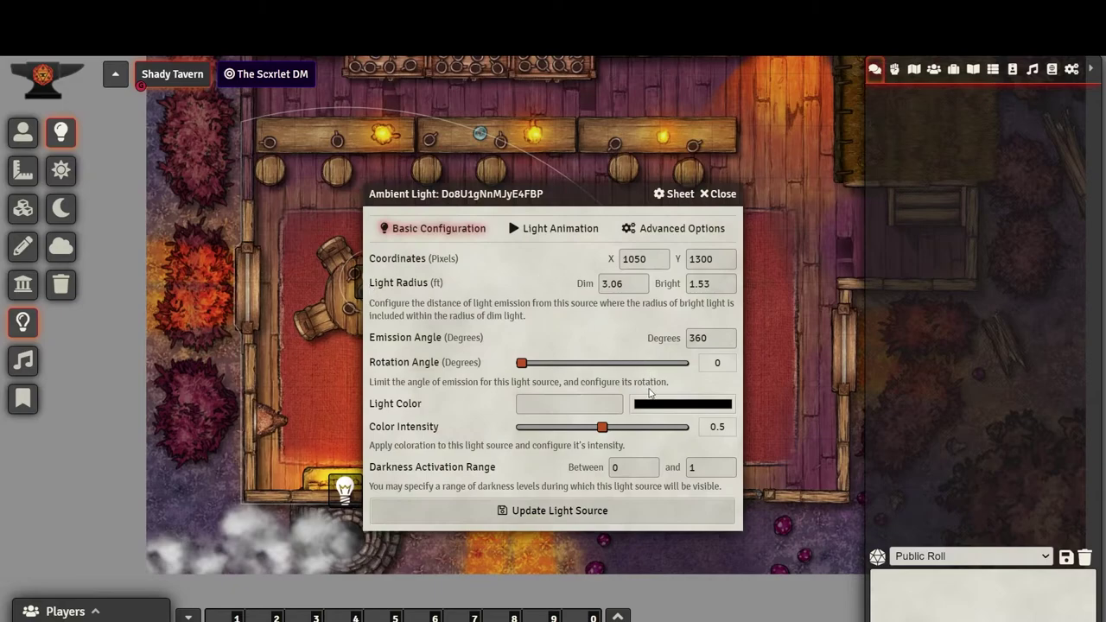
left_click(661, 403)
left_click(790, 541)
left_click(802, 431)
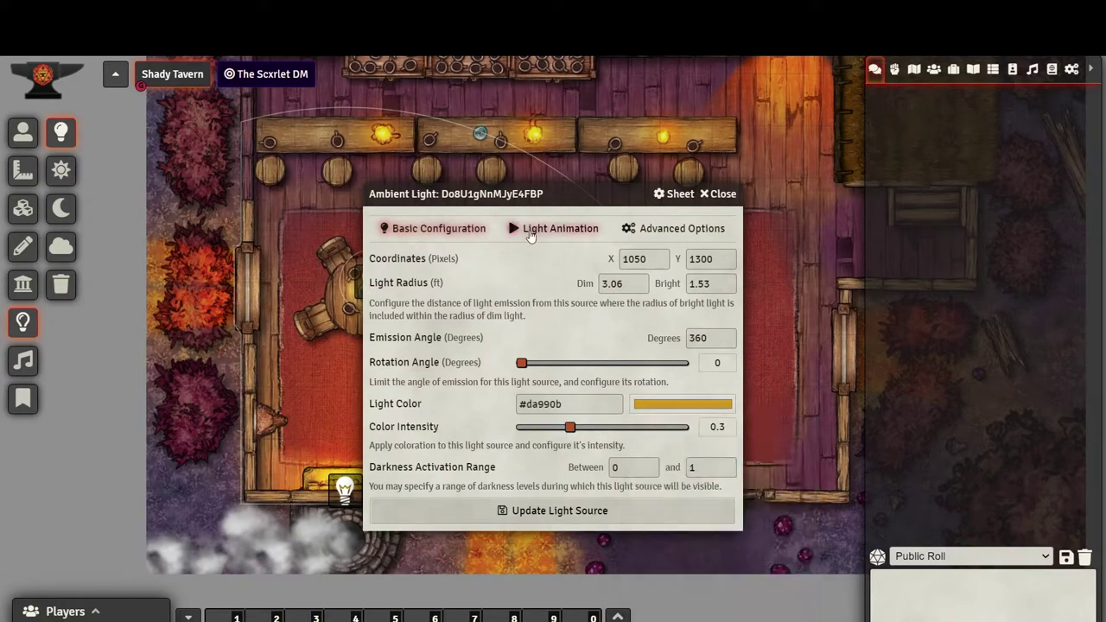
Step: Give the northwest table's light the Torch animation and update the light source
left_click(529, 228)
left_click(550, 259)
left_click(548, 290)
left_click(552, 383)
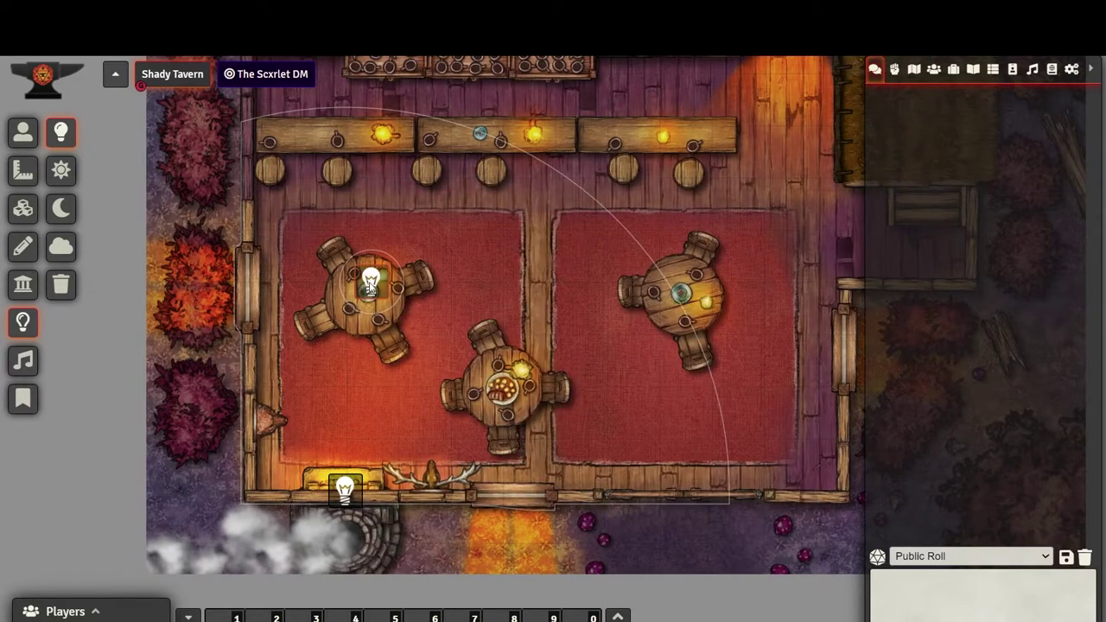
Step: Copy the northwest table's light and paste it onto the candles of the other two tables
key("ctrl+c")
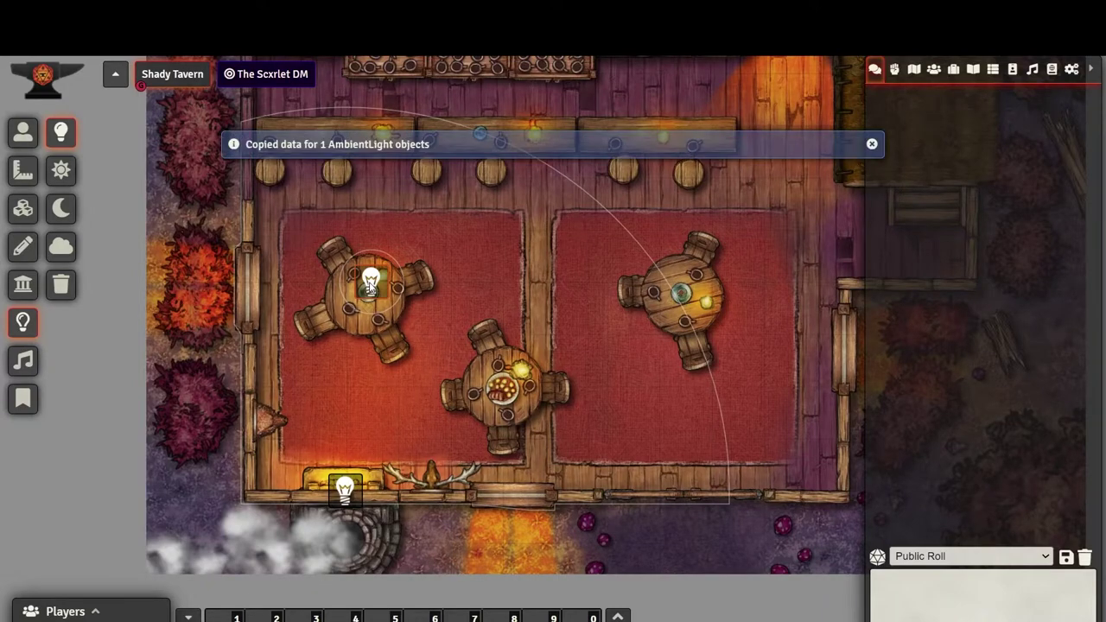
key("ctrl+v")
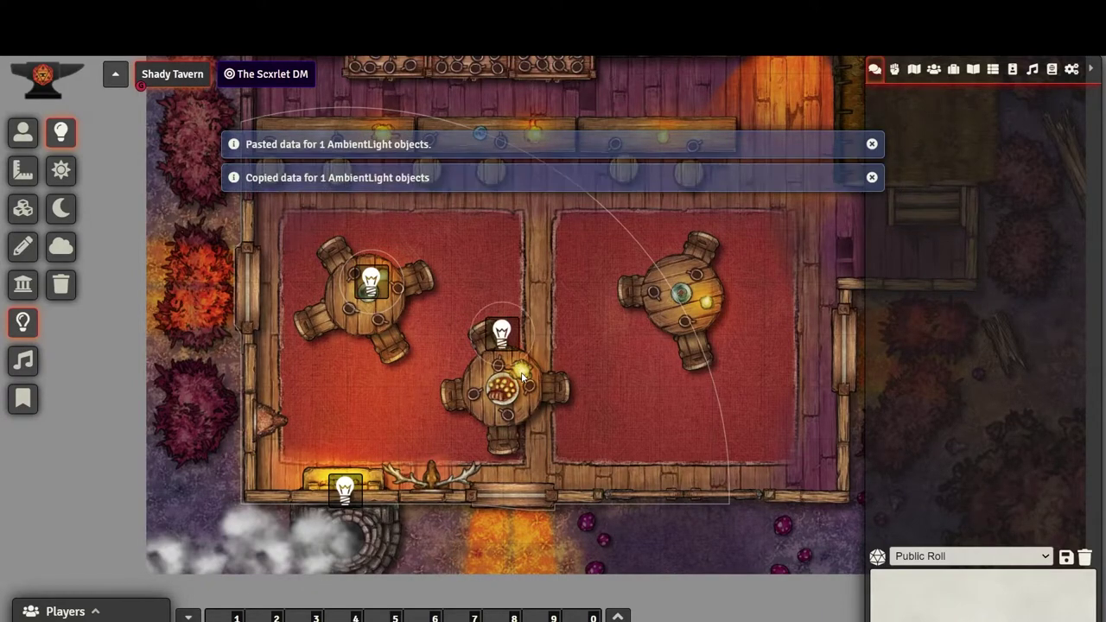
left_click_drag(502, 333, 528, 386)
key("ctrl+v")
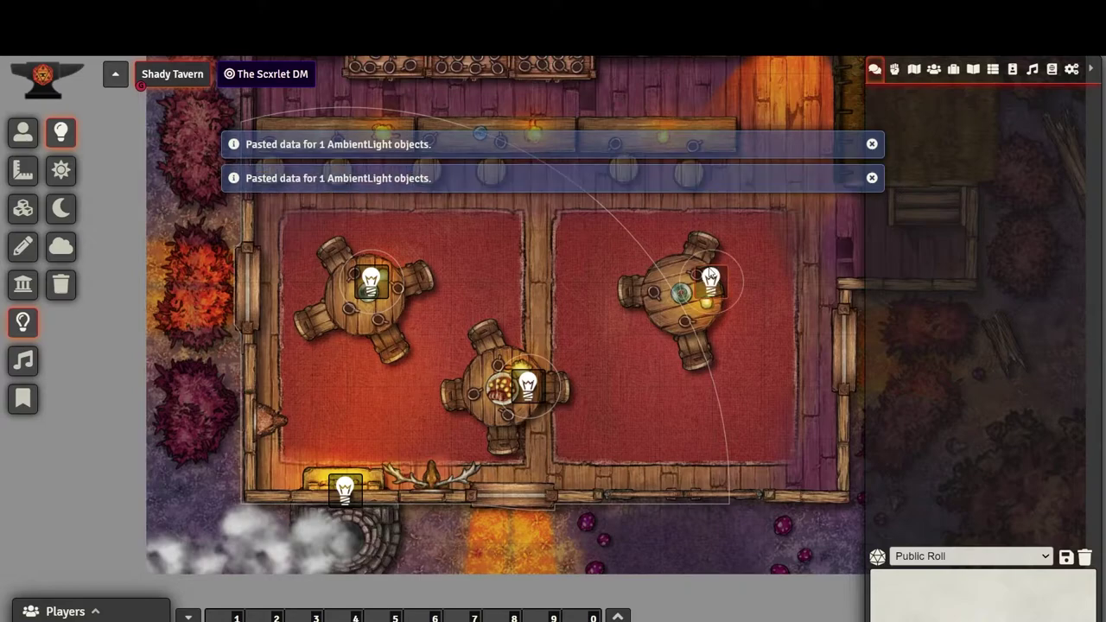
left_click_drag(709, 271, 710, 300)
Step: Paste copies of the candle light over the three candles along the bar counter
left_click_drag(618, 226, 681, 347)
key("ctrl+v")
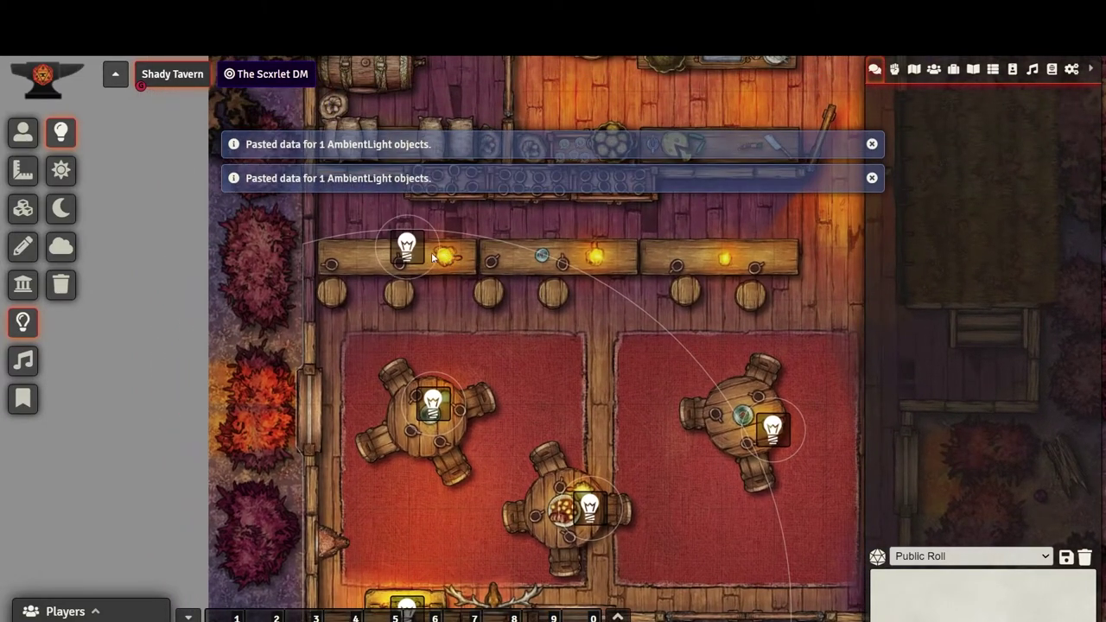
left_click_drag(406, 249, 433, 248)
key("ctrl+v")
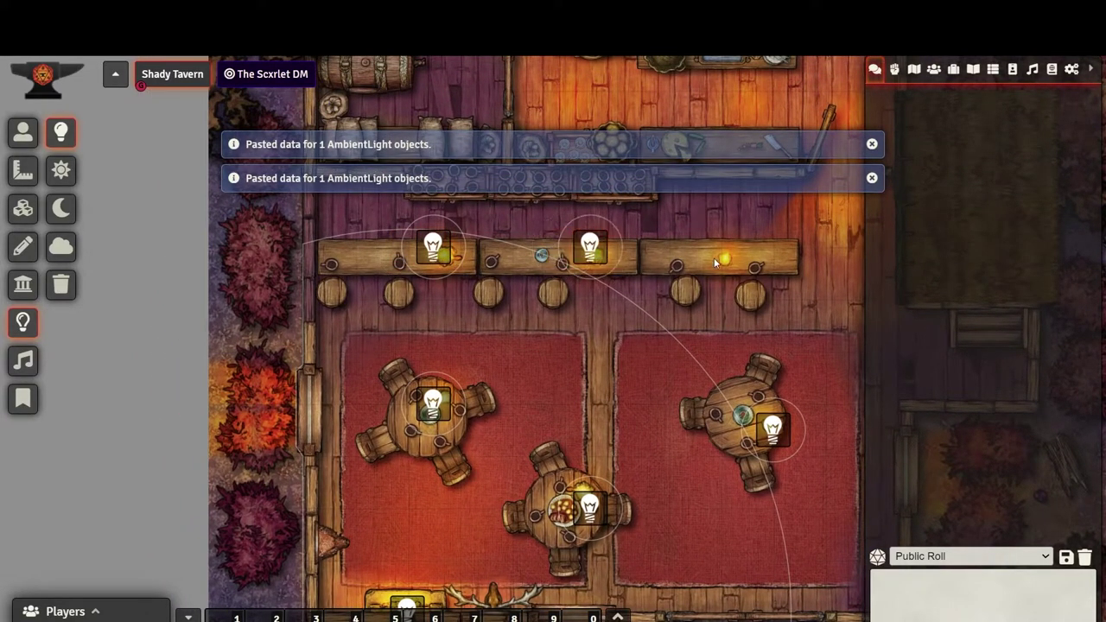
key("ctrl+v")
key("Right")
key("Right")
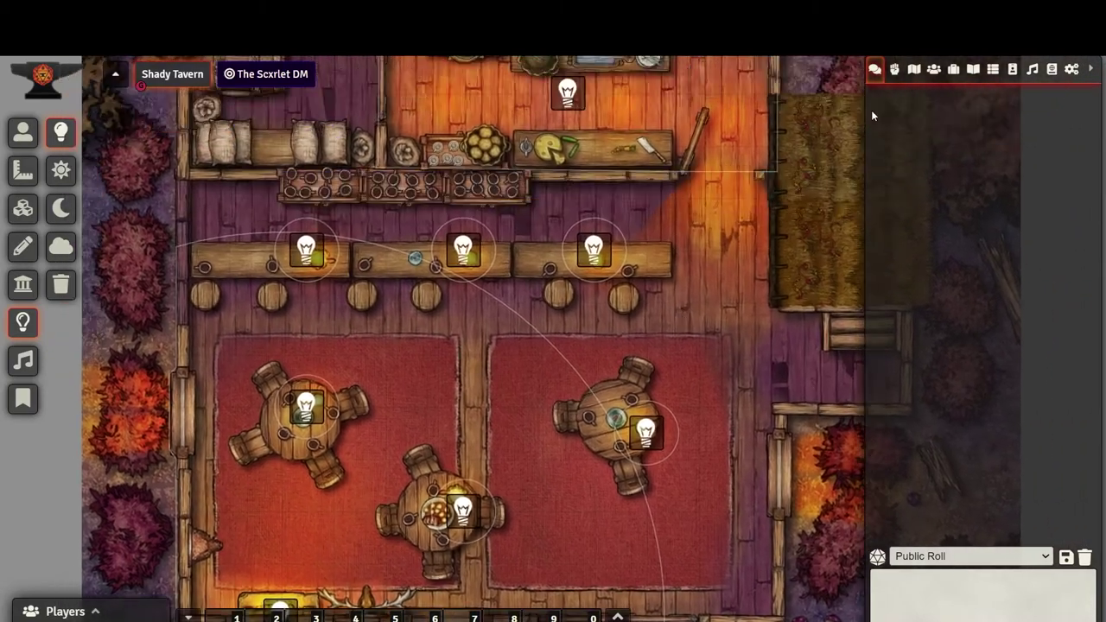
Step: Draw an ambient sound at the fireplace with an effect radius of about 41 ft
left_click(19, 370)
left_click_drag(428, 388, 476, 307)
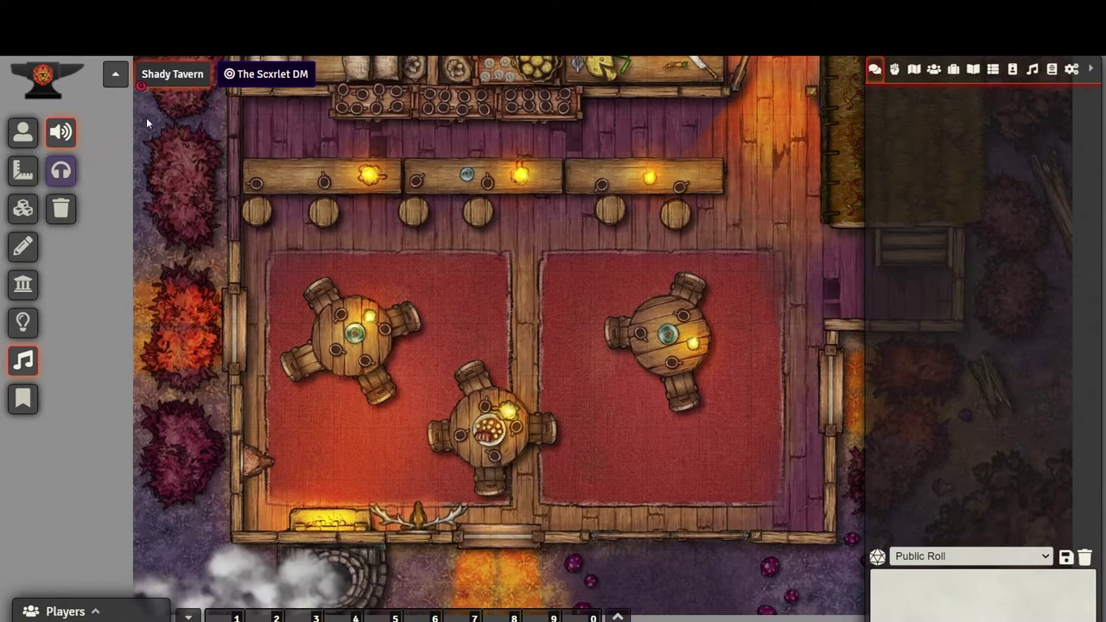
left_click(75, 137)
left_click_drag(337, 517, 372, 102)
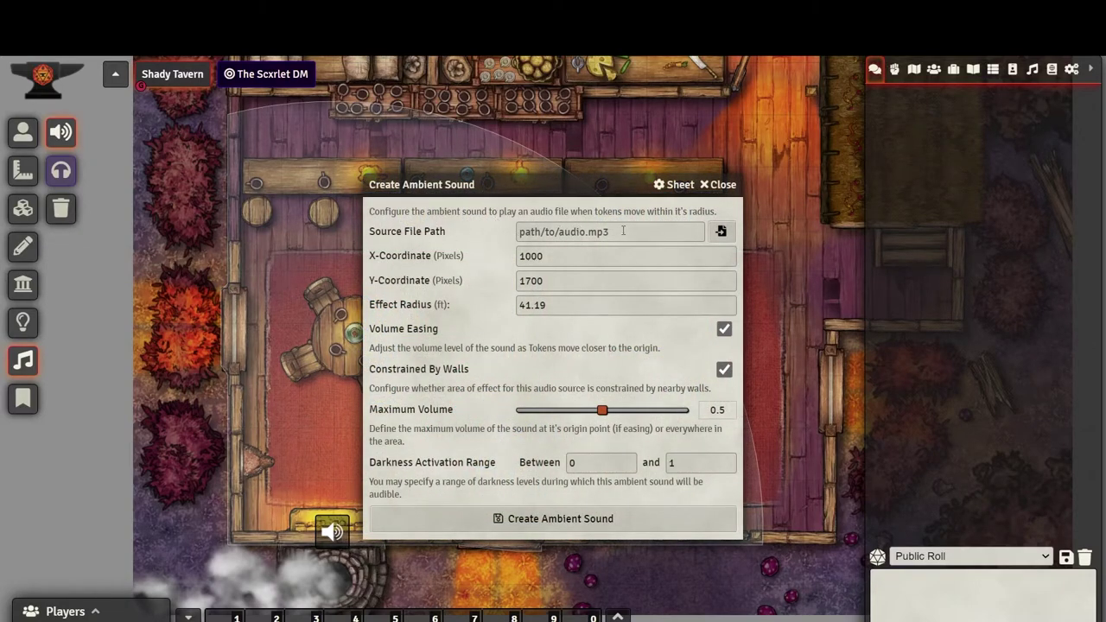
Step: Choose 06_CT_FX_fire.wav from the music folder as the ambient sound's source file
left_click(721, 230)
left_click(406, 504)
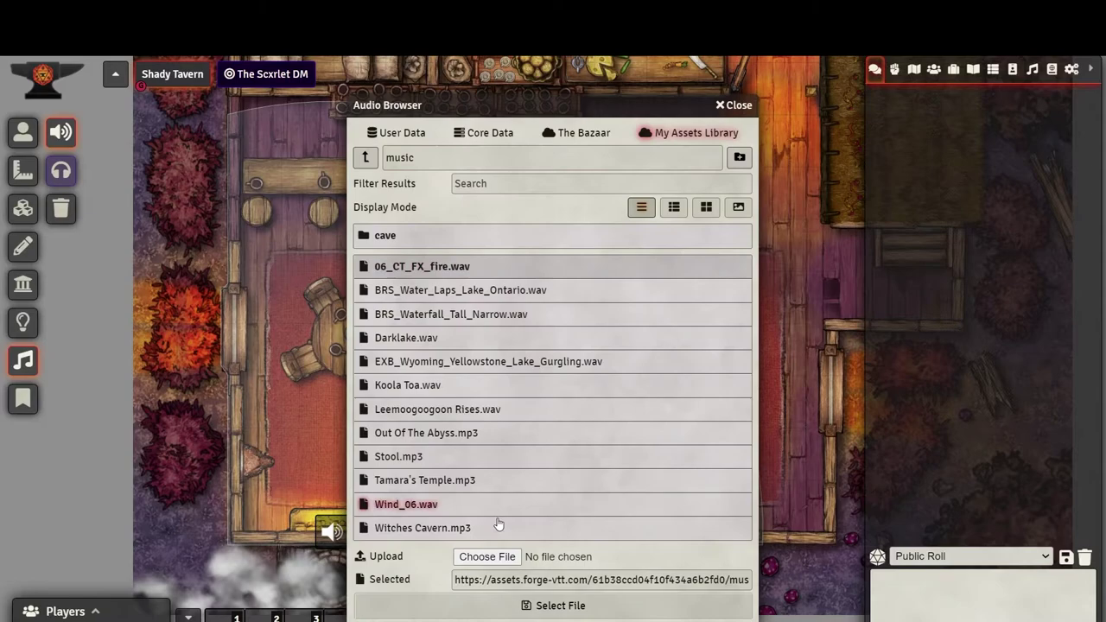
left_click(559, 606)
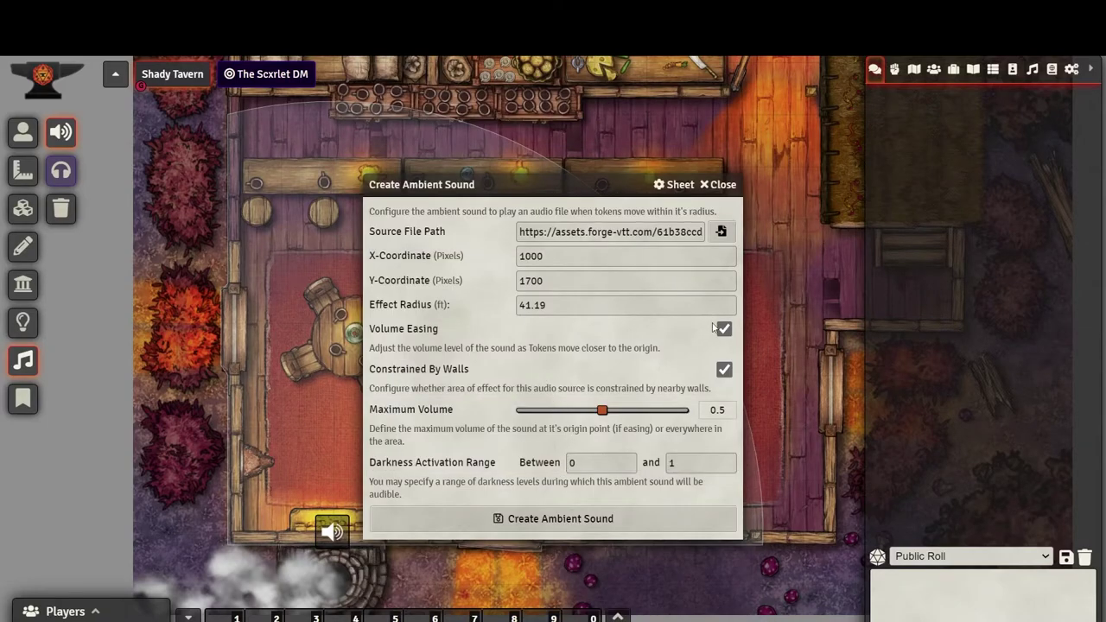
Step: Keep the sound constrained by walls, set its maximum volume to 0.35 and create the ambient sound
left_click(724, 371)
left_click(725, 371)
left_click_drag(602, 411, 580, 419)
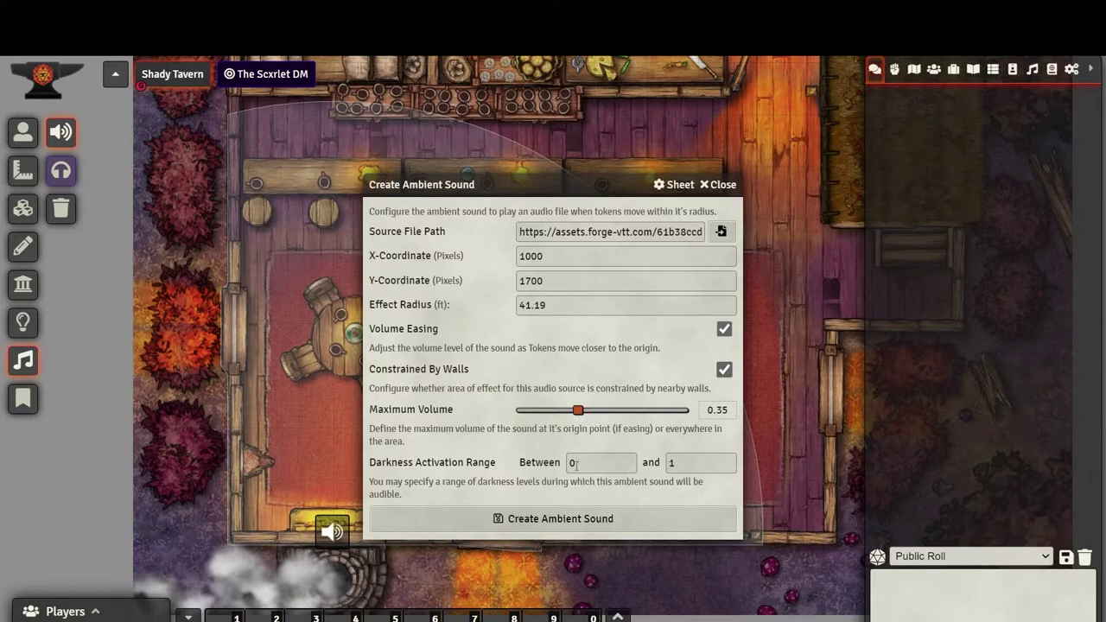
left_click(578, 518)
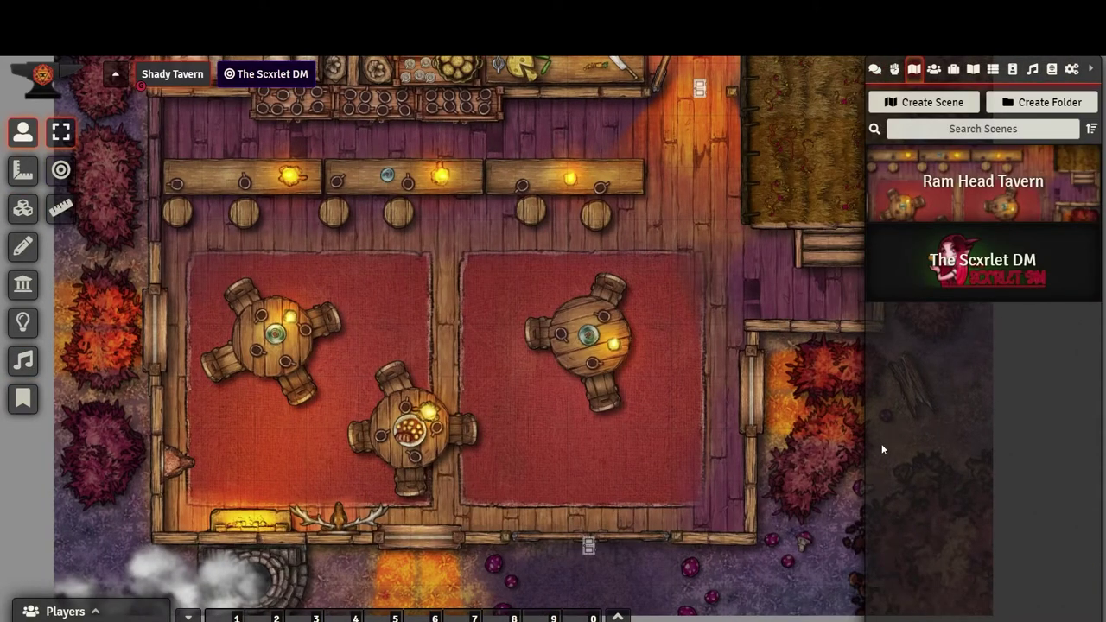
Step: Enable unrestricted vision range for the Ram Head Tavern scene, set its darkness level to 0.45 and save the lighting changes
left_click(999, 214)
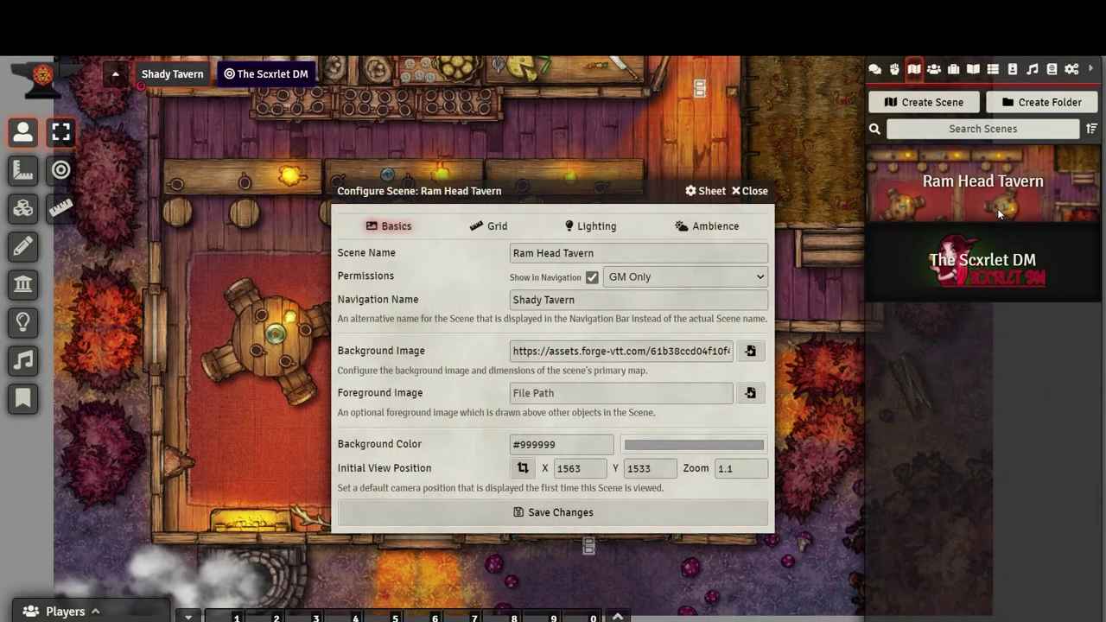
left_click(595, 226)
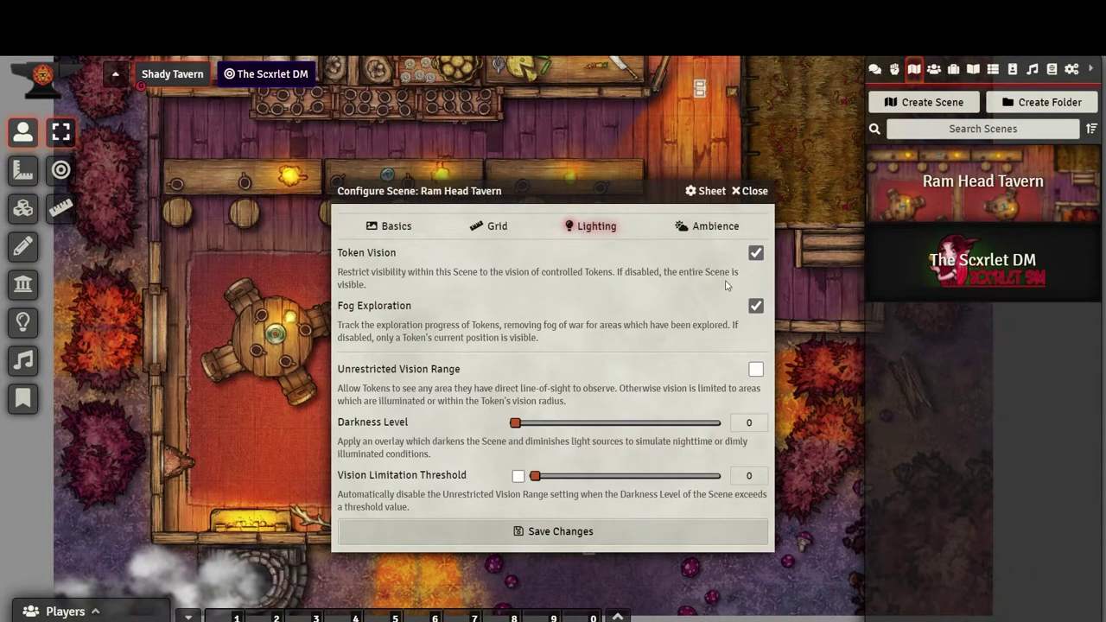
left_click(756, 369)
left_click_drag(516, 423, 585, 428)
left_click(752, 523)
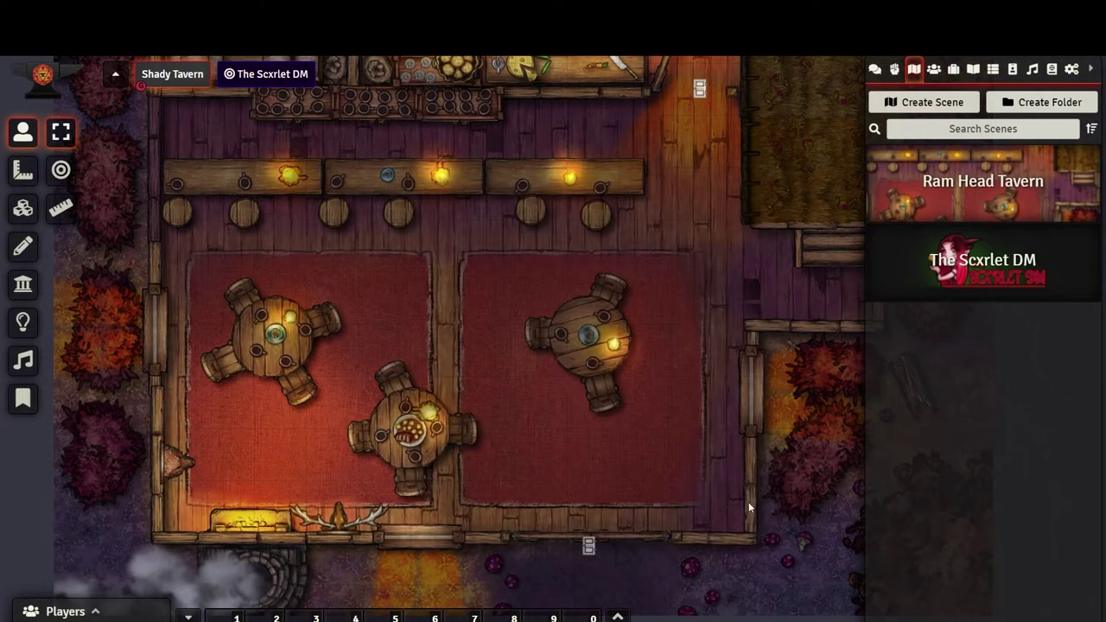
Step: Assign the Inn Music playlist with the sound Tamara's Temple to the Ram Head Tavern scene and save the ambience settings
left_click(955, 197)
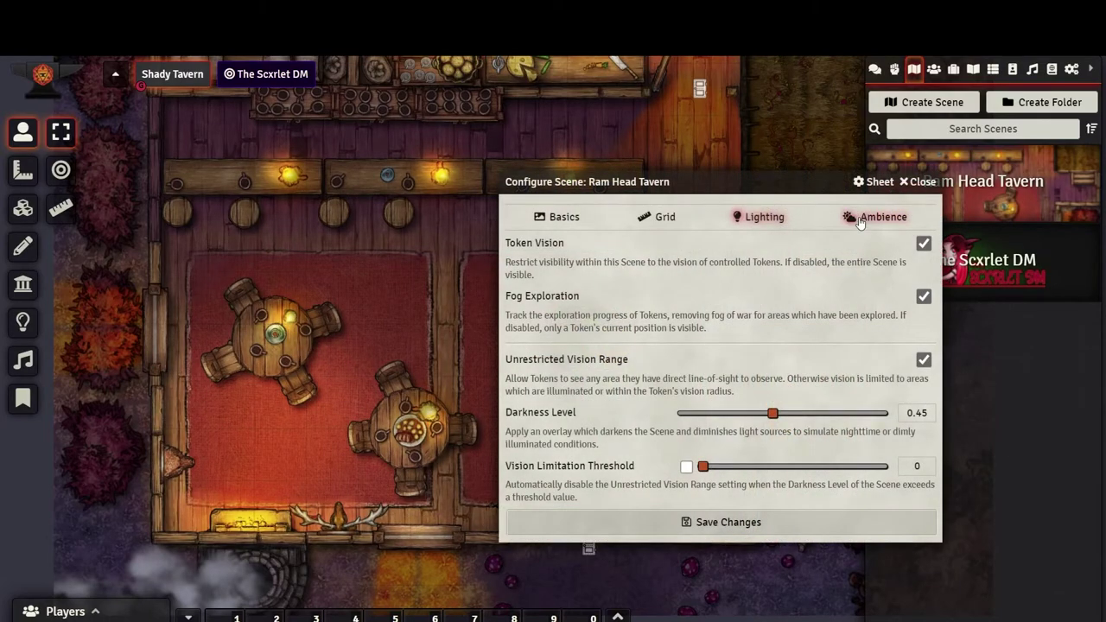
left_click(860, 221)
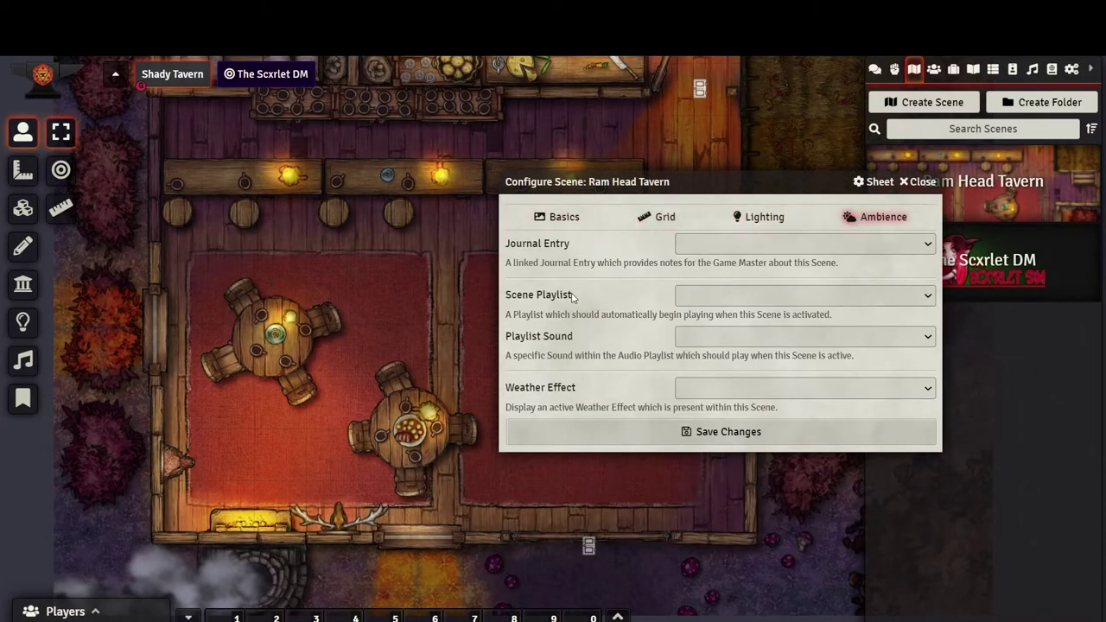
left_click(777, 296)
left_click(743, 323)
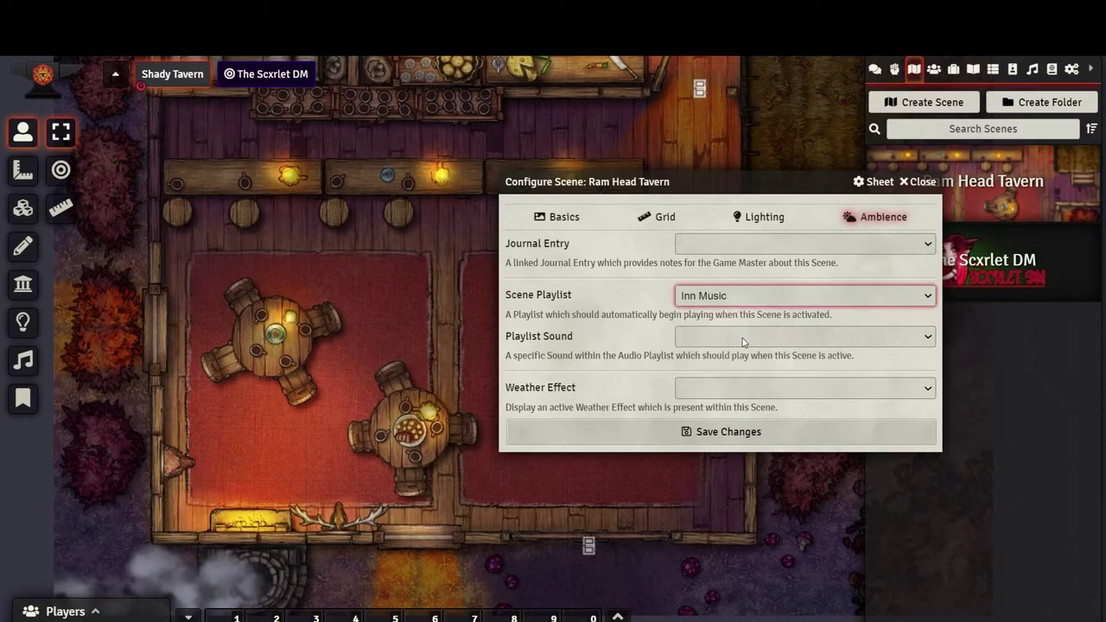
left_click(742, 338)
left_click(748, 366)
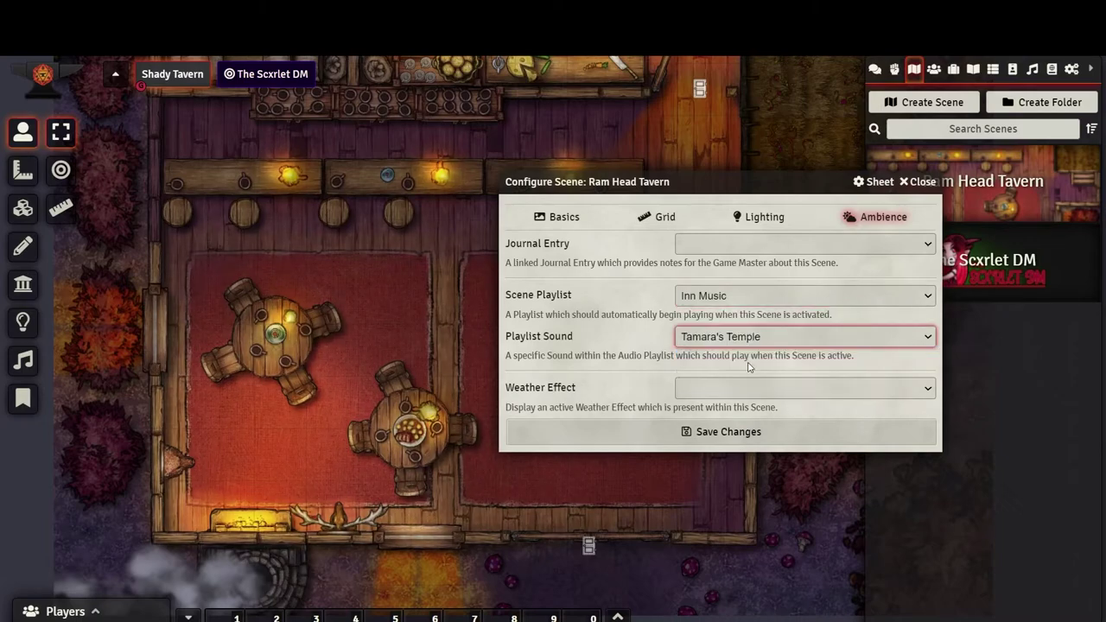
left_click(750, 433)
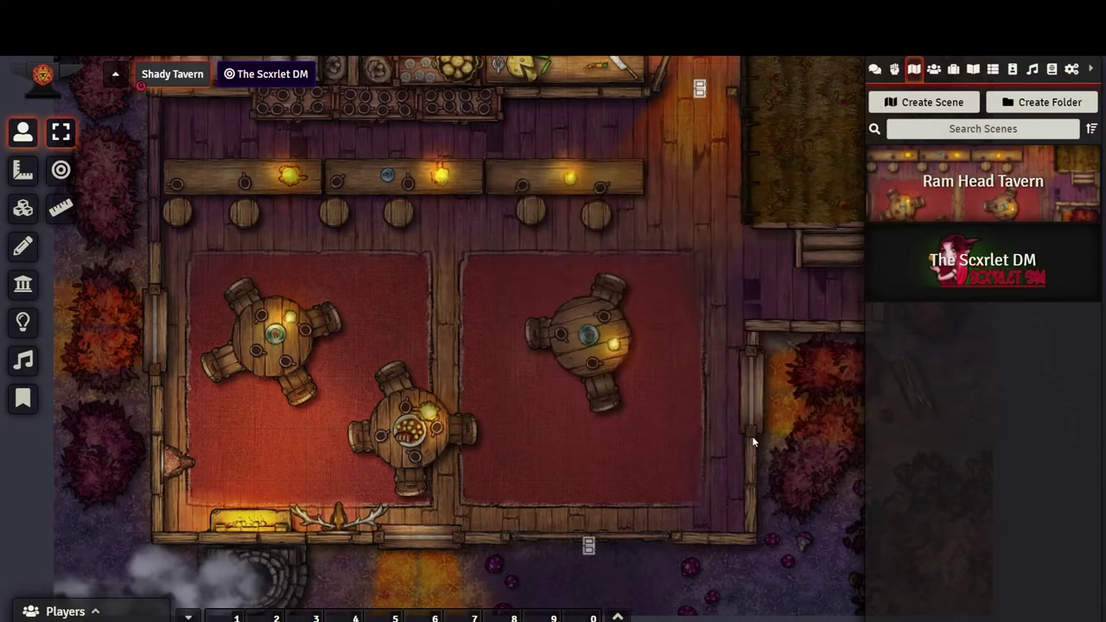
Step: Place Bandit tokens from the Enemies folder behind the bar counter, in the kitchen and beside the fireplace
left_click(933, 69)
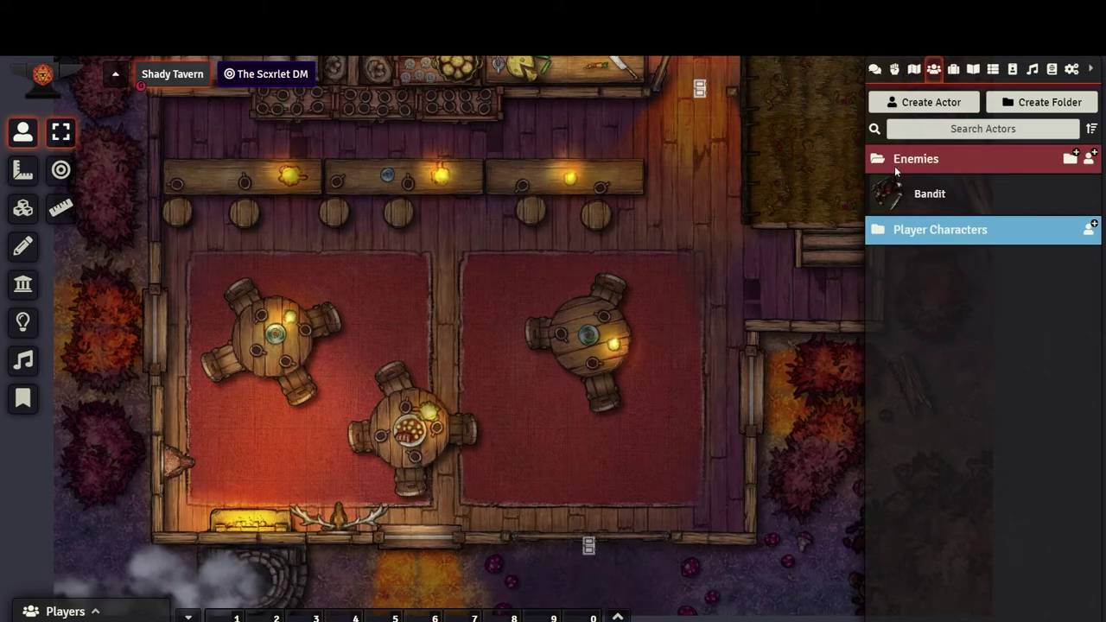
mouse_move(898, 190)
left_mouse_down()
mouse_move(666, 121)
mouse_move(592, 138)
left_mouse_up()
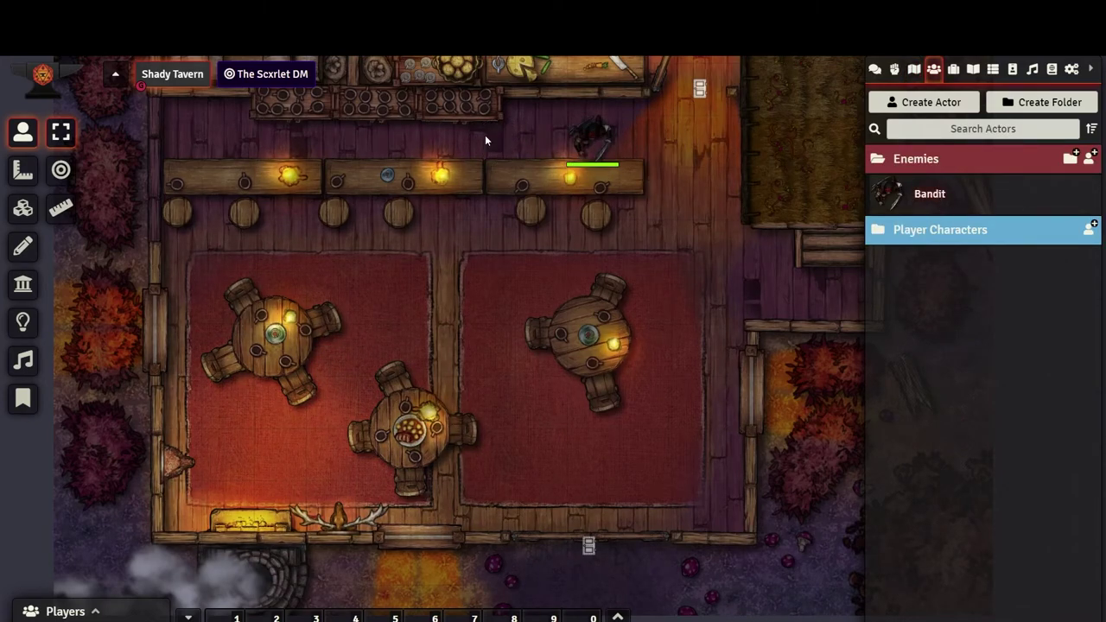
left_click_drag(461, 236, 467, 348)
left_click_drag(929, 196, 233, 245)
left_click_drag(755, 348, 803, 232)
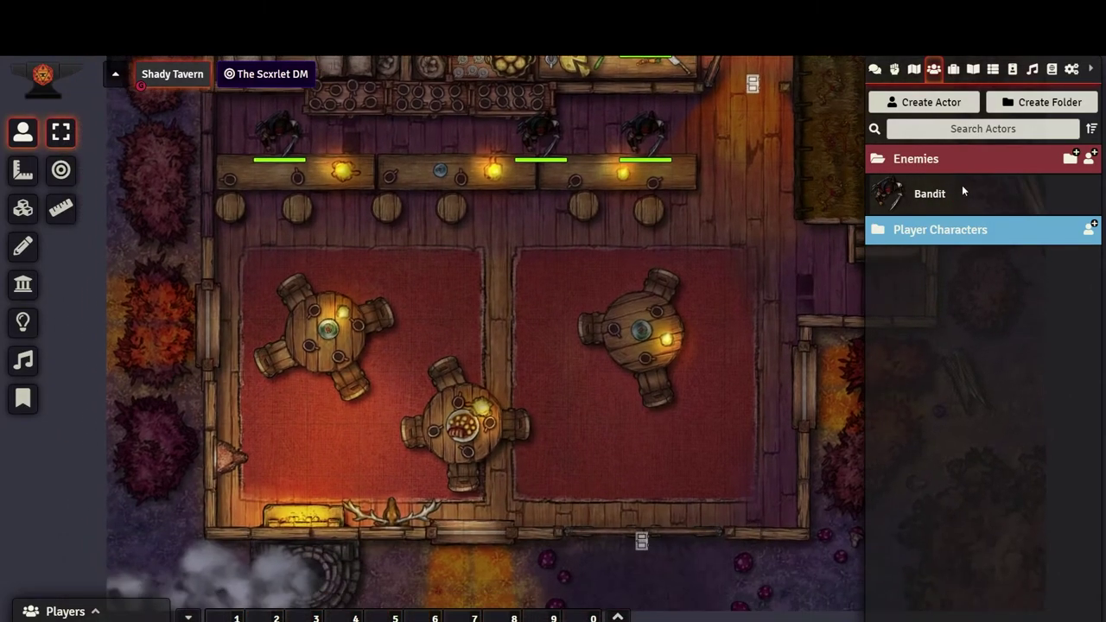
left_click_drag(964, 190, 279, 444)
Step: Place the player characters Akra, Sandy The Sorcerer and Bob the Barbarian just inside the tavern's front door
left_click(881, 159)
left_click(881, 190)
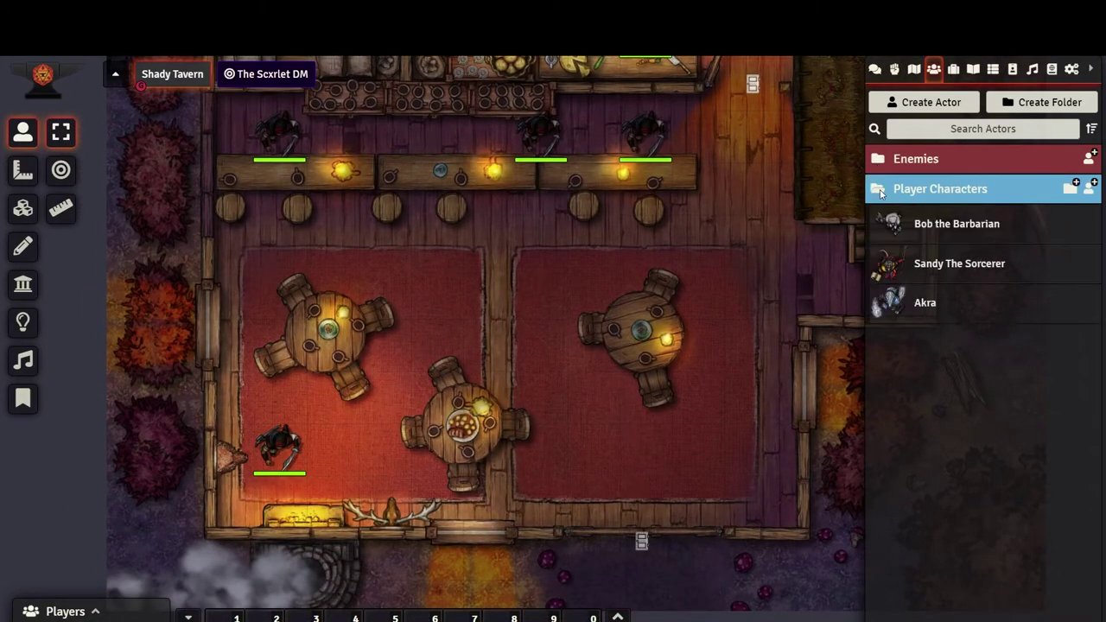
left_click_drag(921, 302, 657, 494)
left_click_drag(926, 264, 718, 488)
left_click_drag(926, 225, 634, 460)
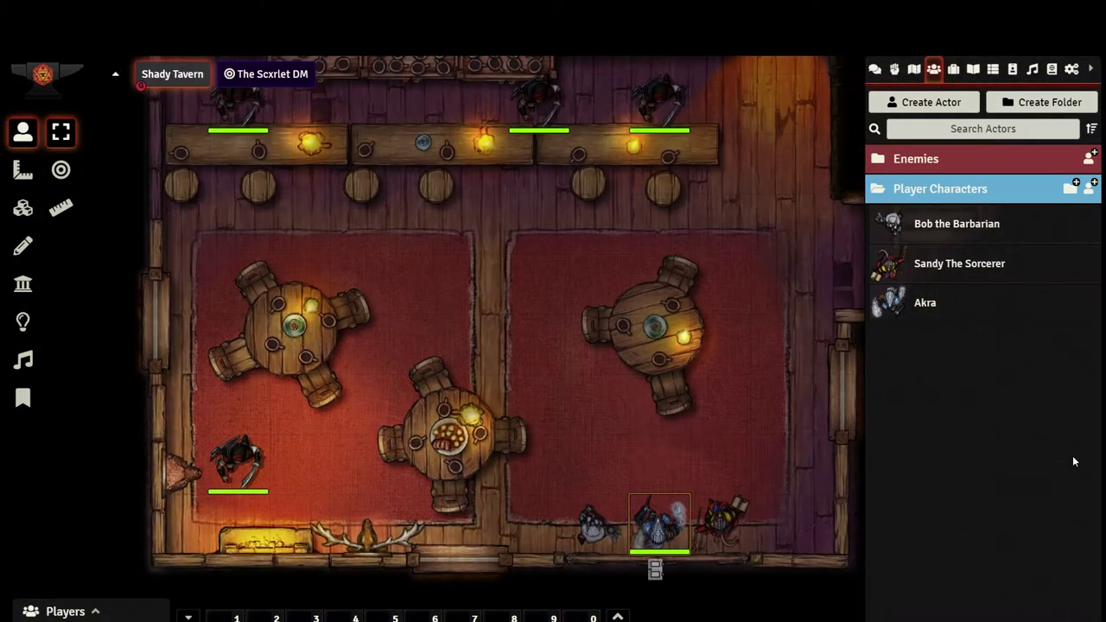
Step: Walk Akra's token toward the fireplace-side table and back across the room toward the bar to test its movement and vision
key("Left")
key("Left")
key("Left")
key("Left")
key("Up")
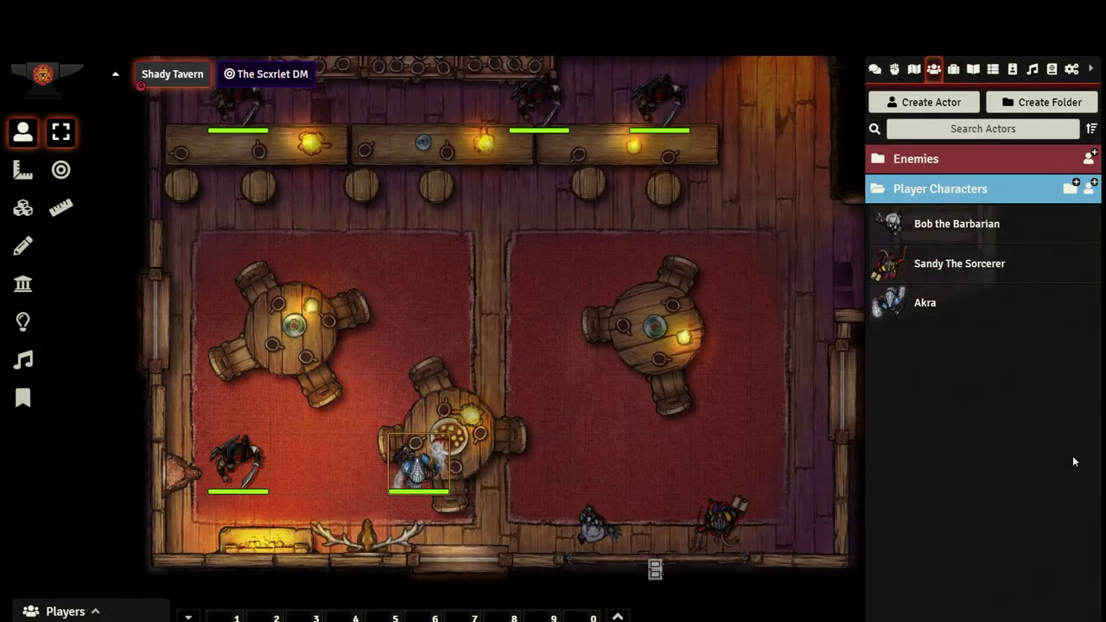
key("Right")
key("Right")
key("Right")
key("Right")
key("Right")
key("Right")
key("Up")
key("Up")
key("Up")
key("Up")
key("Up")
left_click(661, 168)
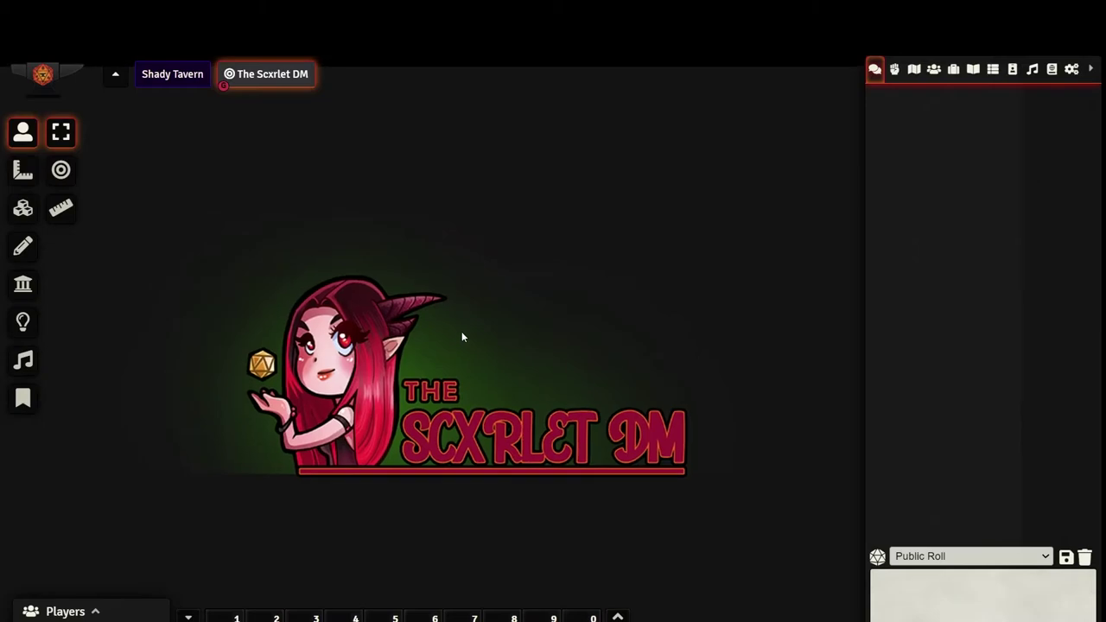
Step: Activate the Shady Tavern scene in place of The Scxrlet DM landing scene
left_click_drag(461, 332, 476, 320)
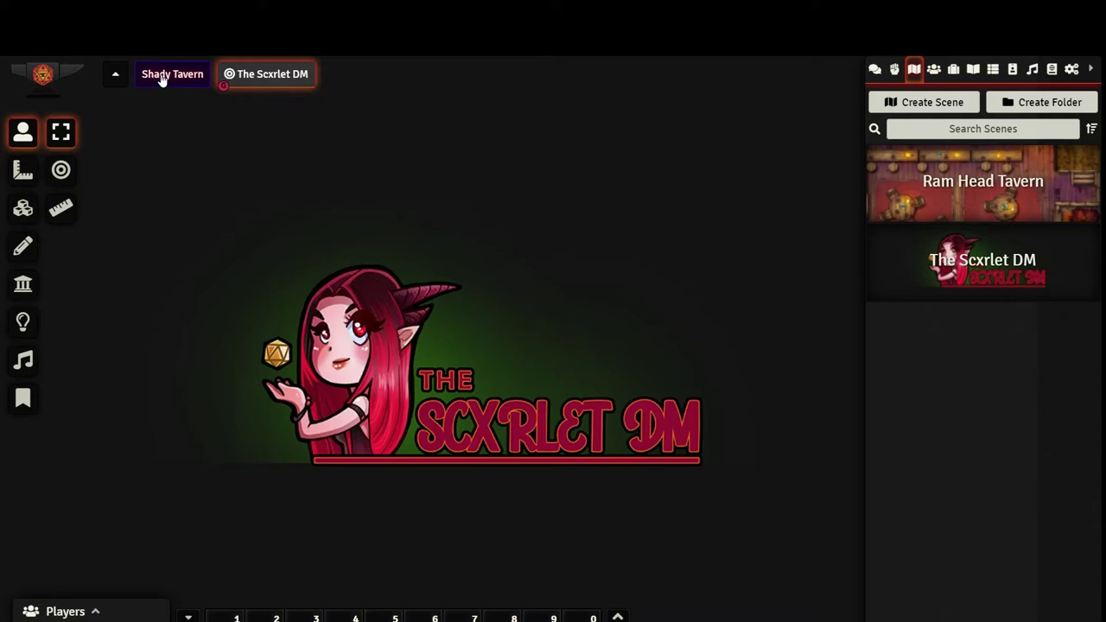
right_click(161, 78)
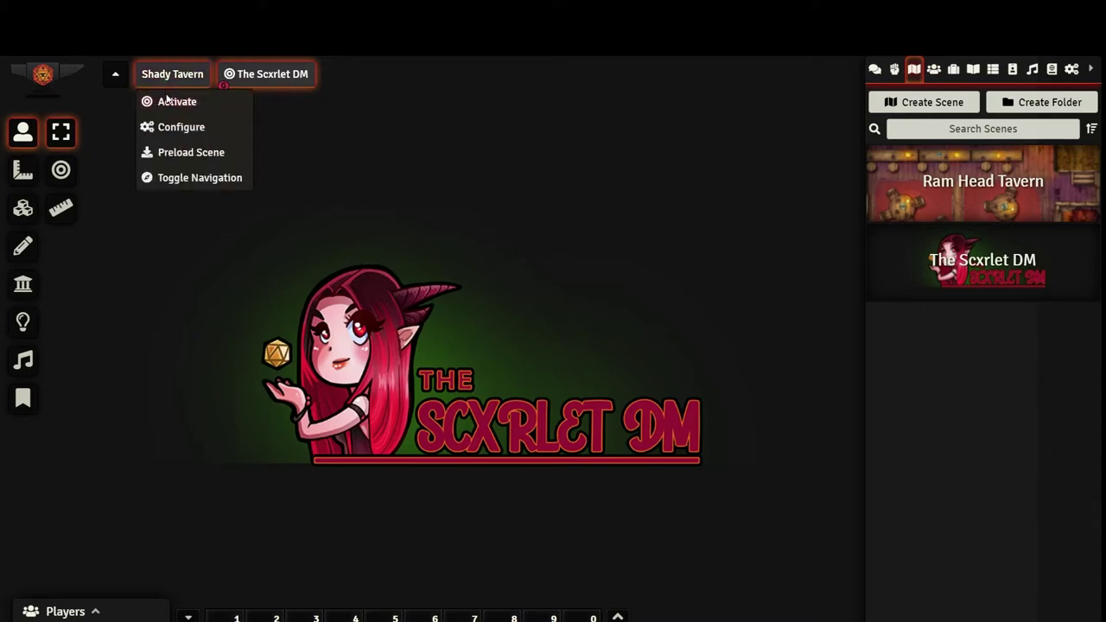
left_click(168, 103)
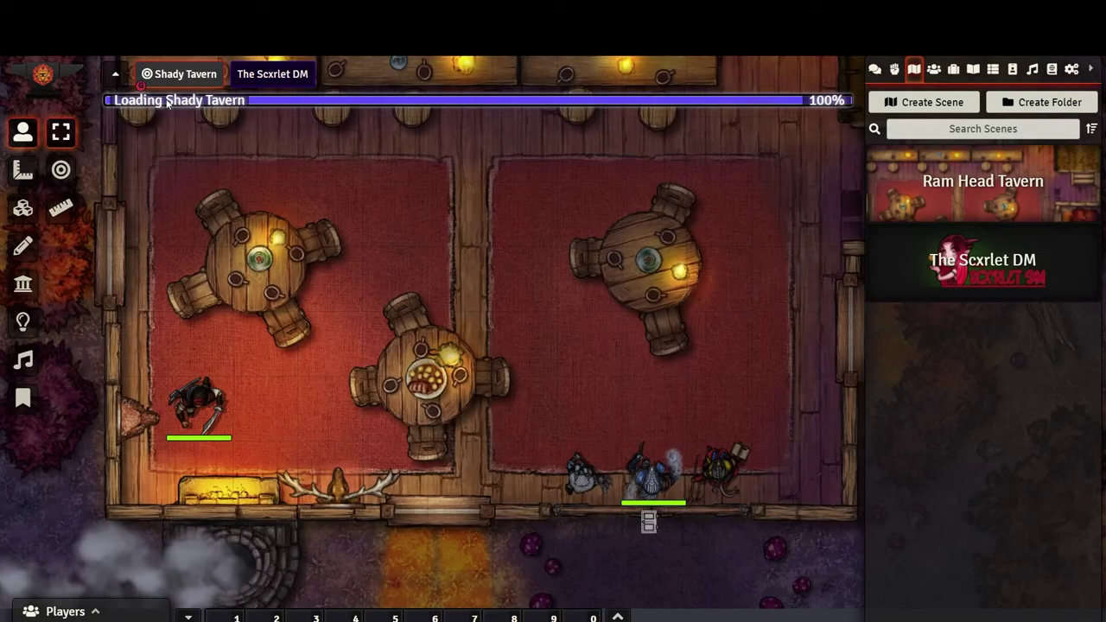